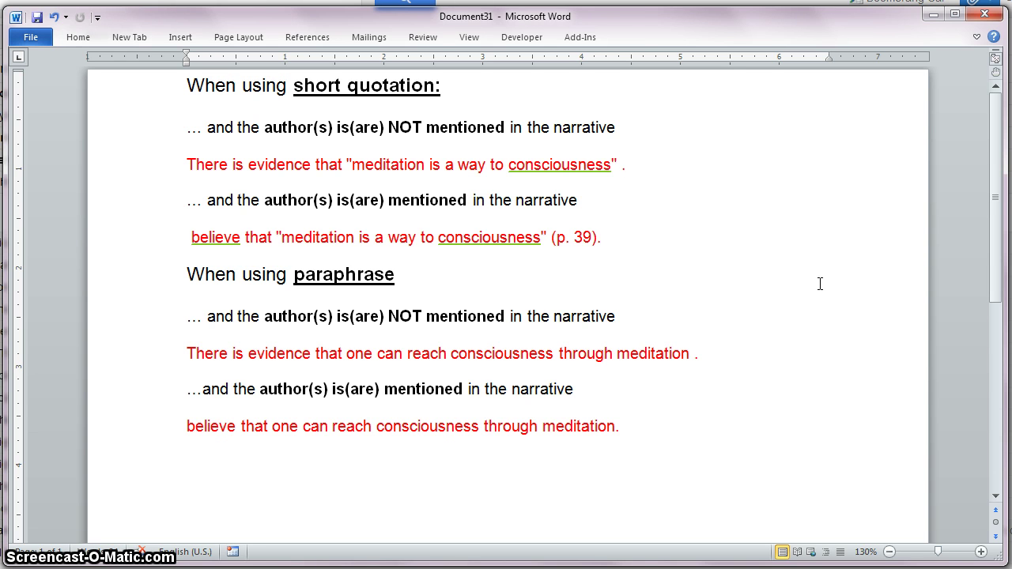
Remove the period after the quotation and highlight 'are' in the not-mentioned and mentioned lines
key("BackSpace")
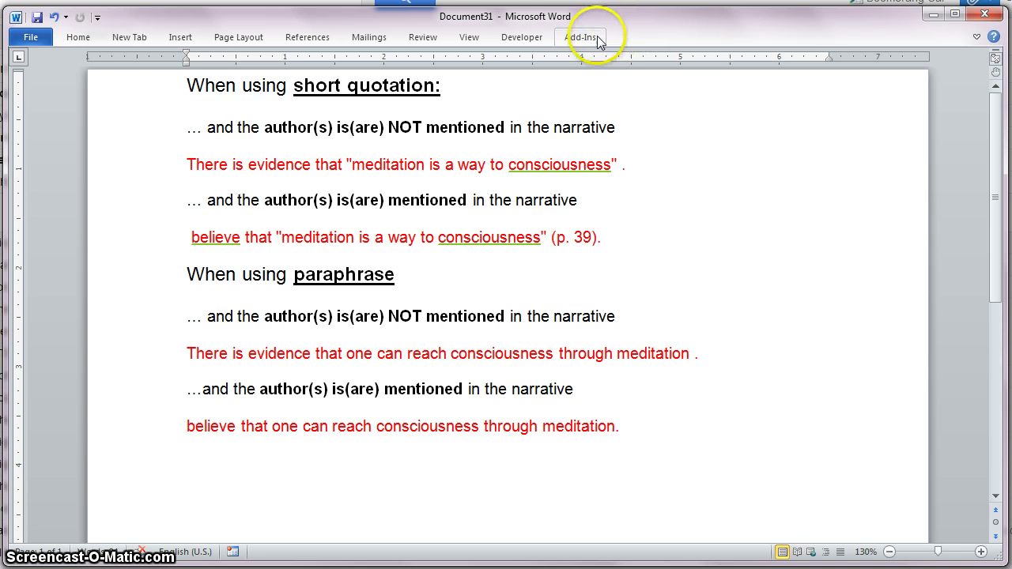
left_click(588, 39)
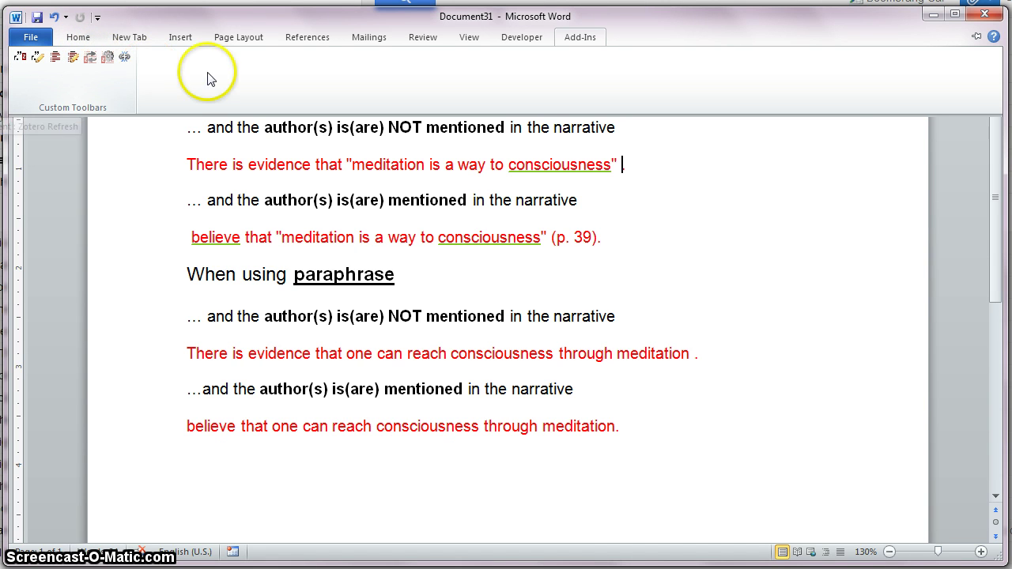
left_click(666, 159)
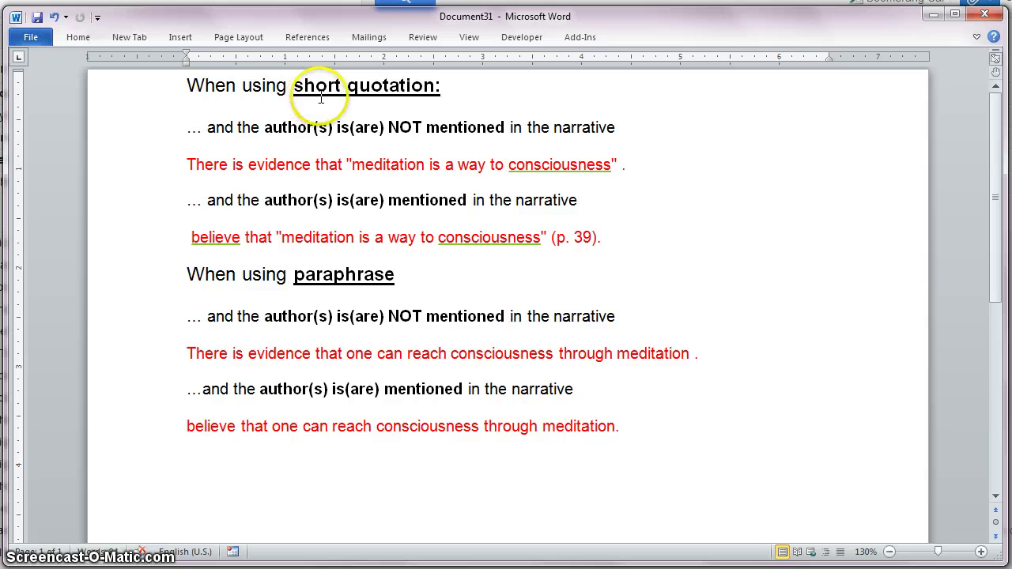
left_click_drag(350, 128, 387, 129)
left_click_drag(355, 202, 379, 202)
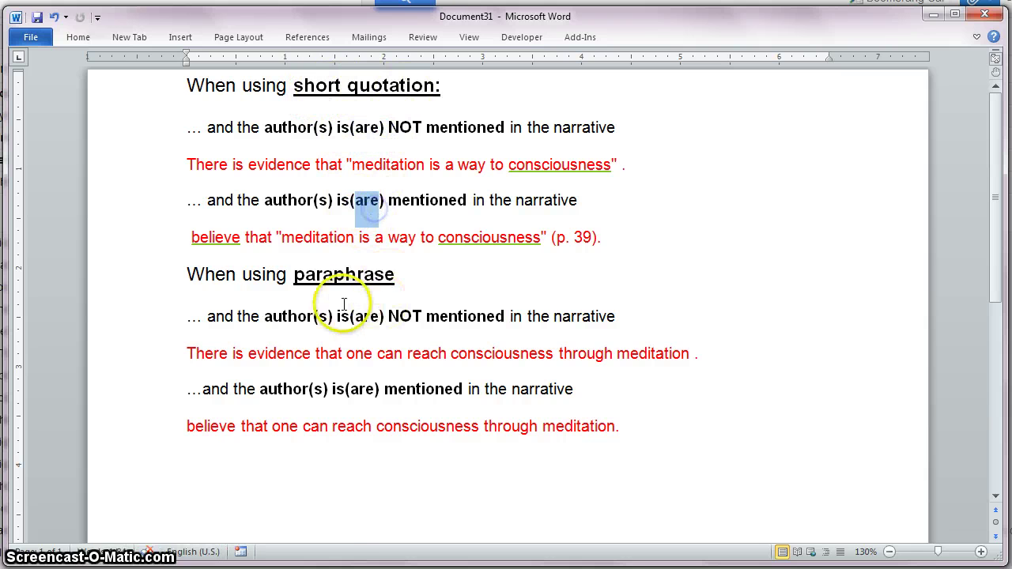
Set the Zotero document preferences to American Psychological Association 6th Edition
left_click(584, 41)
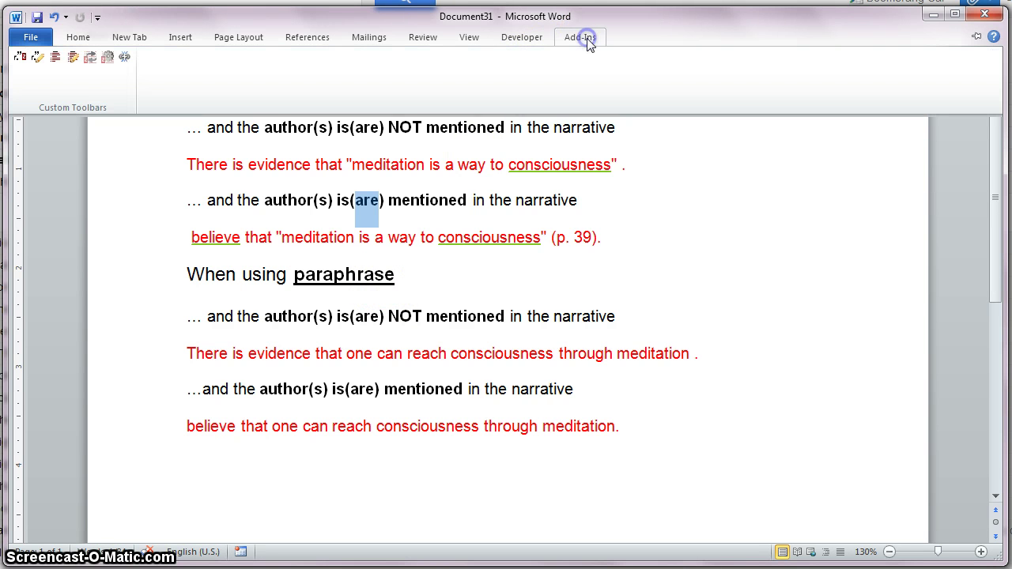
left_click(108, 58)
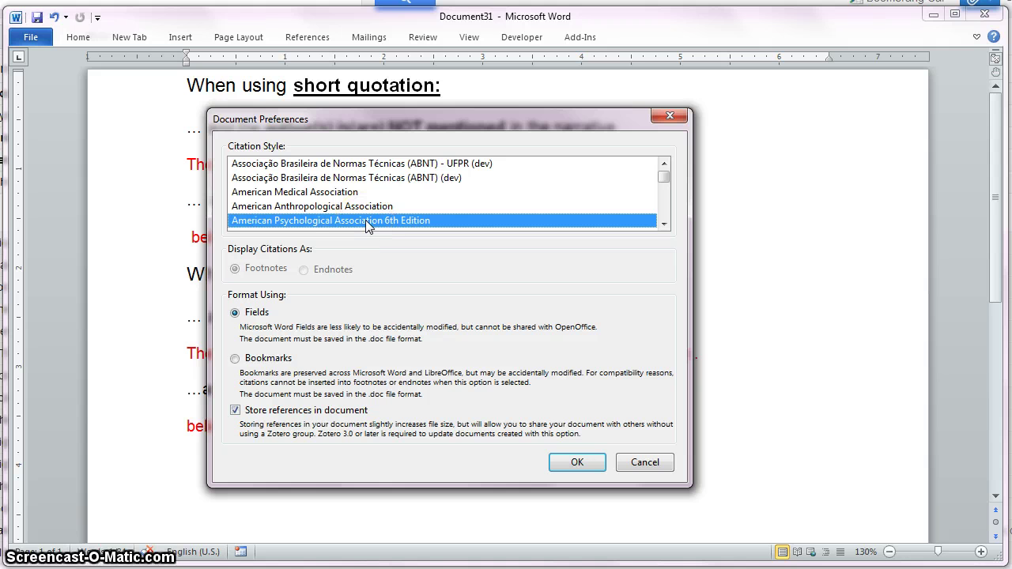
left_click(343, 225)
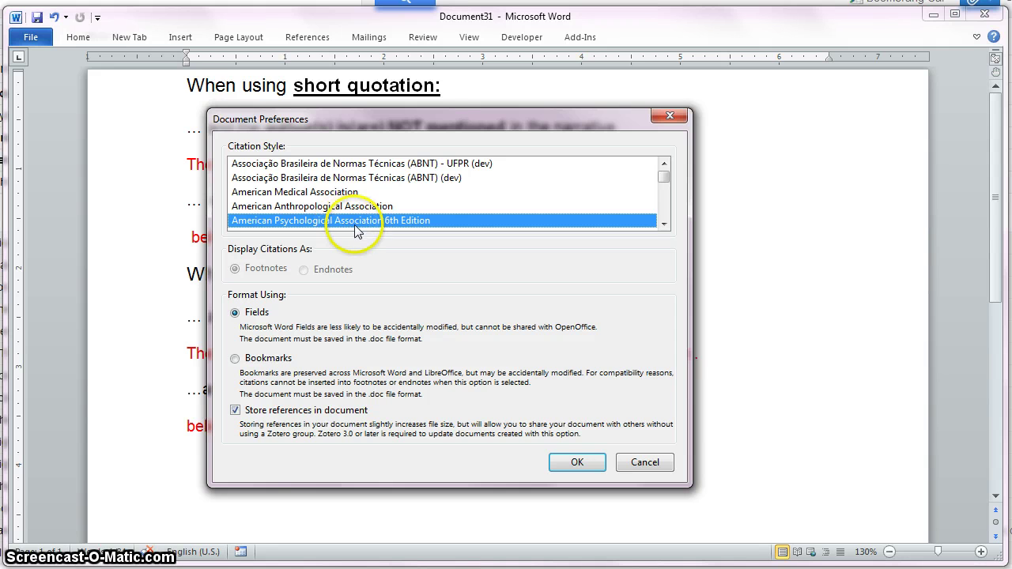
left_click(577, 463)
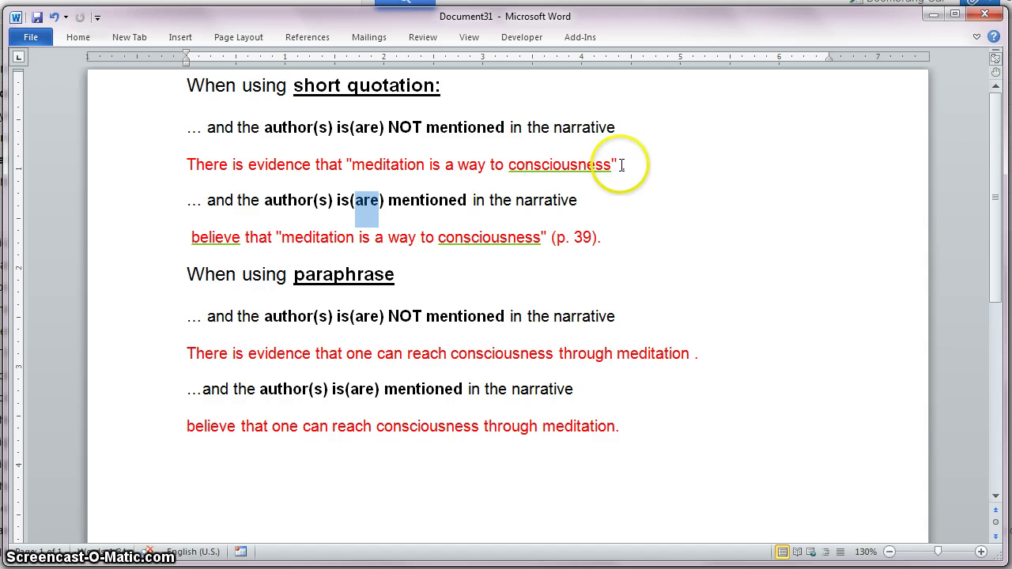
Leave the first red quotation ending in a space after the closing quote, with the trial period deleted
left_click(329, 164)
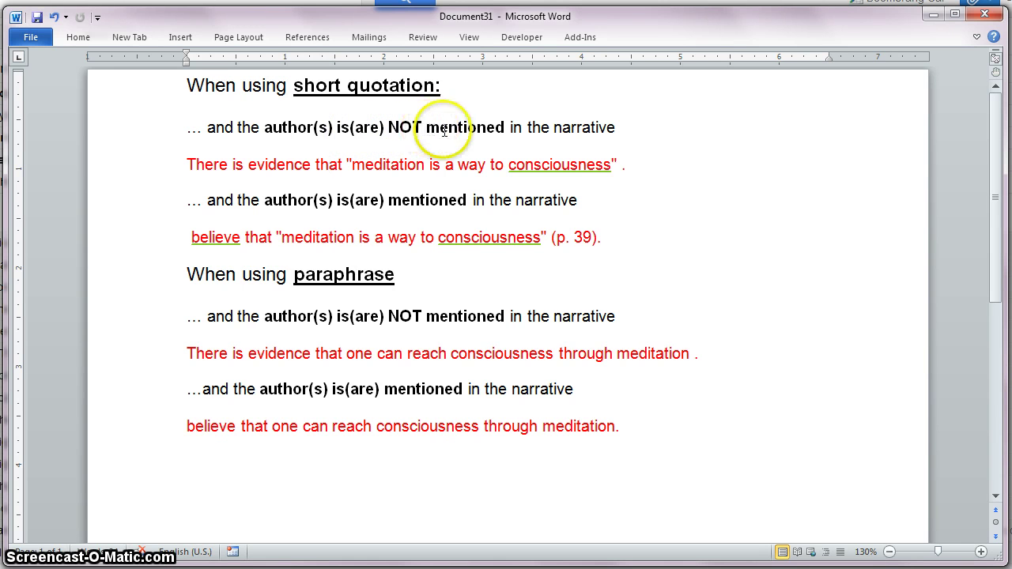
left_click(623, 164)
type(".")
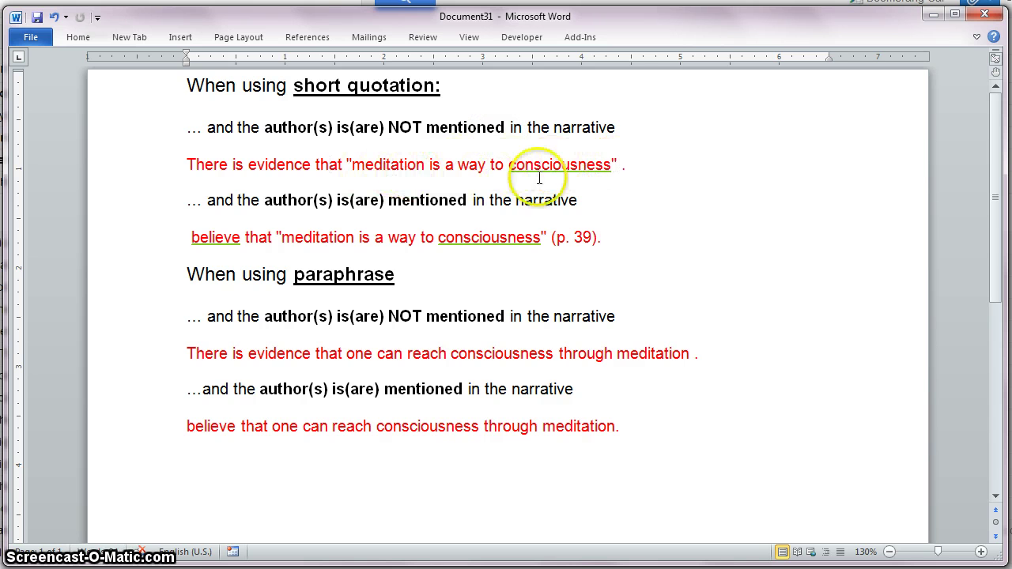
left_click_drag(626, 164, 618, 164)
key("BackSpace")
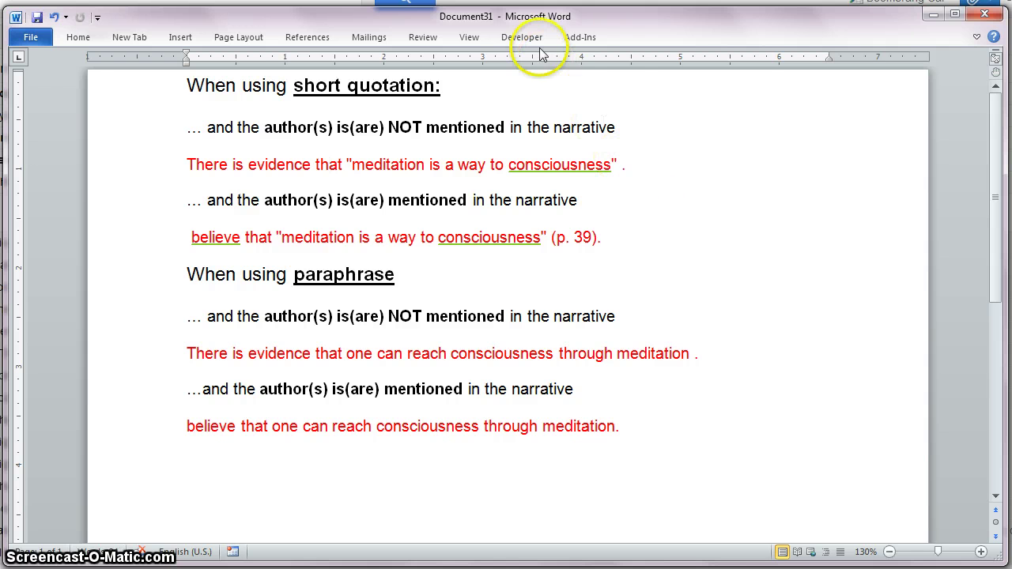
left_click(580, 37)
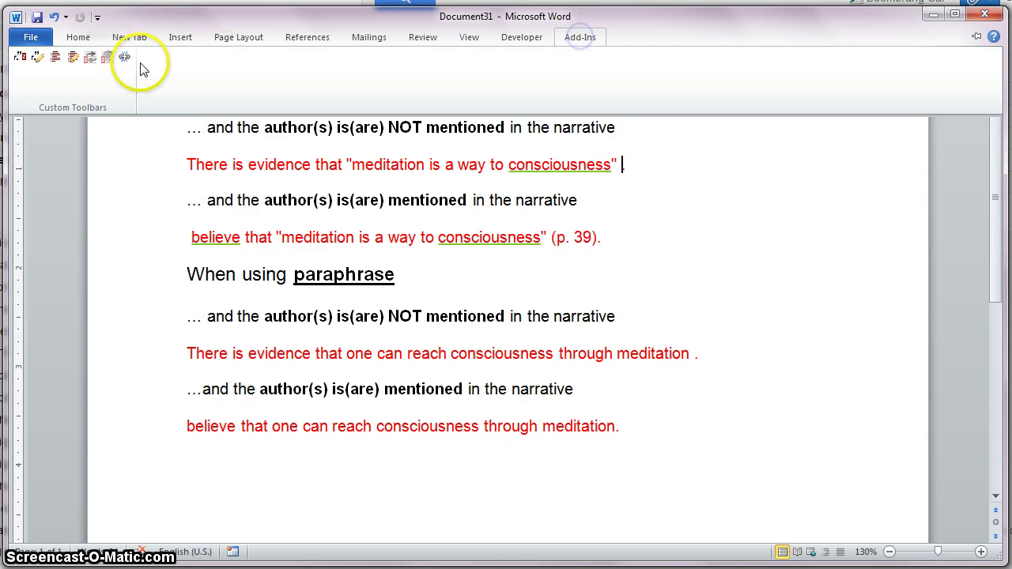
Start a Zotero citation and select 'Advance visual information, awareness, and anticipation skill' in the 4880 collection
left_click(20, 58)
left_click_drag(501, 203, 479, 134)
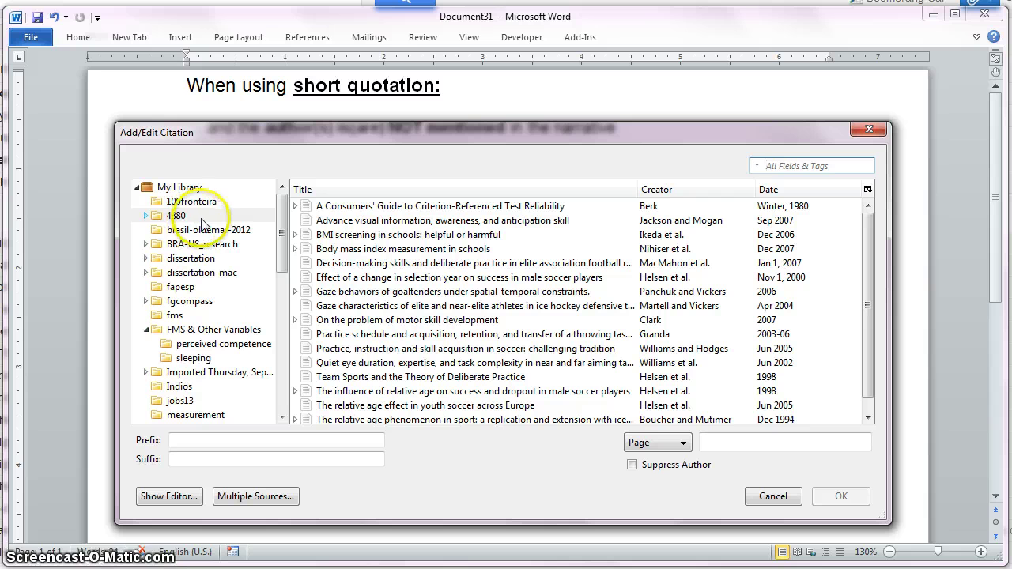
left_click(181, 221)
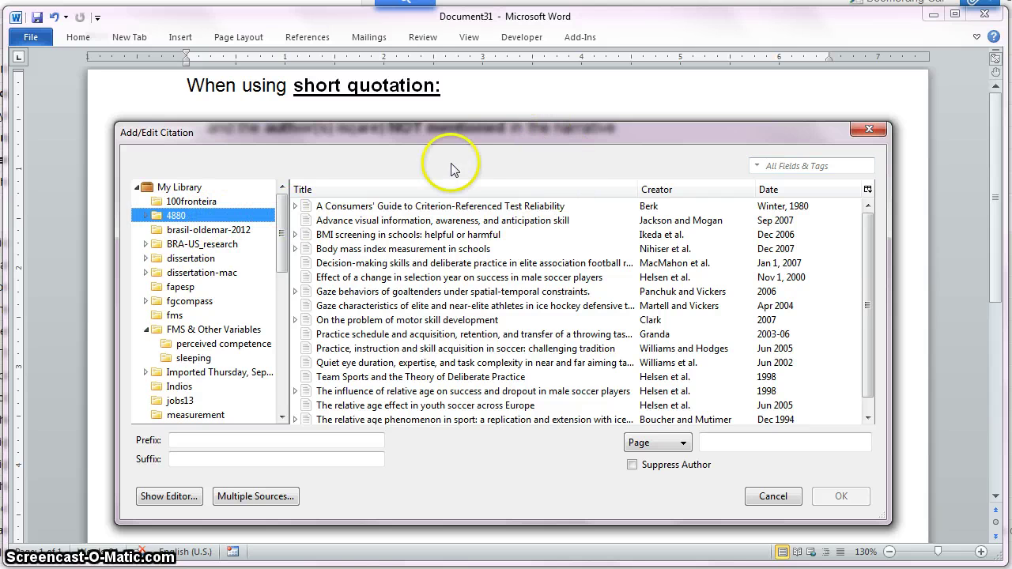
mouse_move(867, 260)
left_mouse_down()
mouse_move(865, 289)
mouse_move(862, 272)
left_mouse_up()
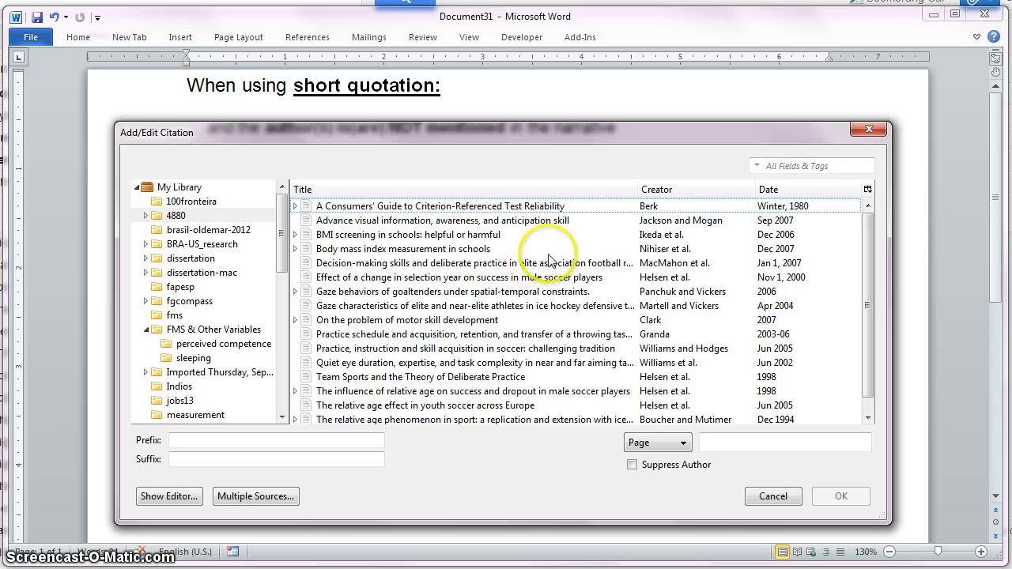
left_click_drag(519, 133, 436, 142)
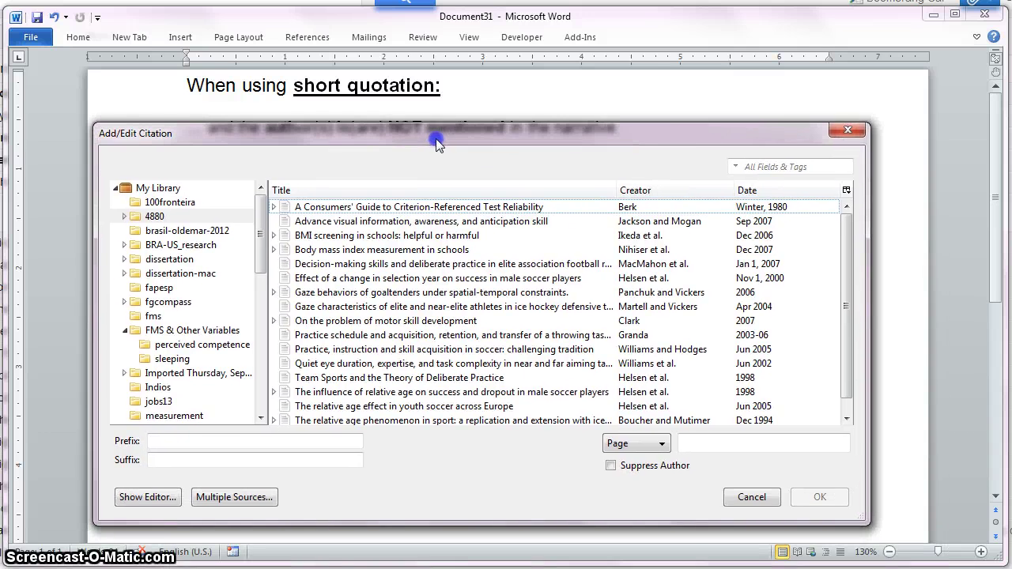
left_click(504, 225)
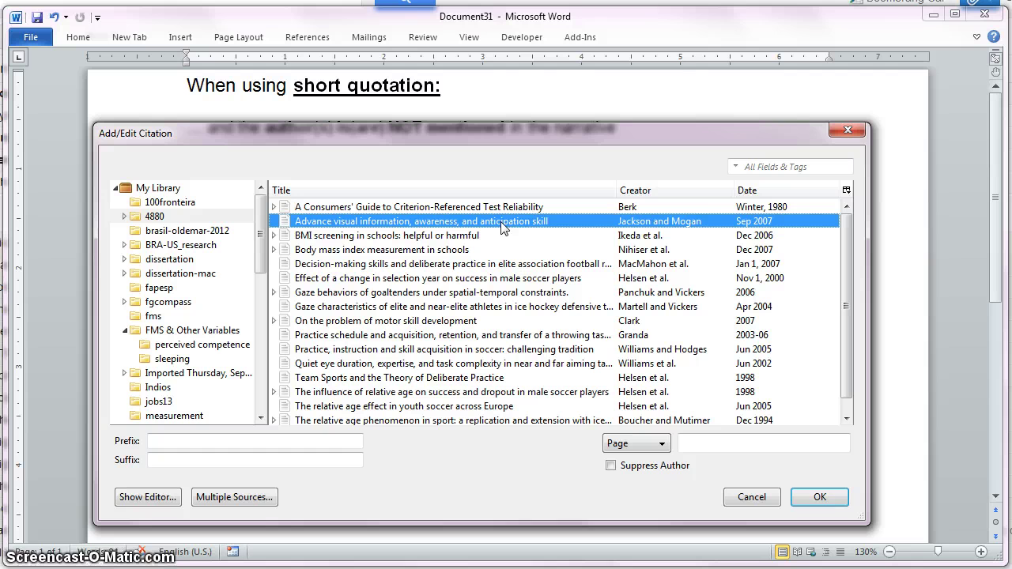
left_click(701, 224)
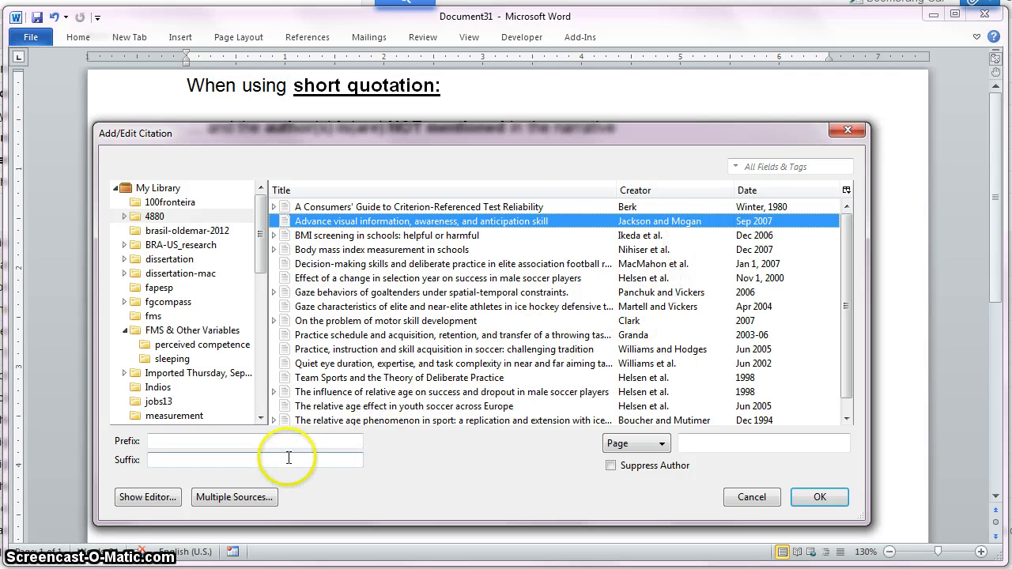
Enter page 185 in the citation editor and insert (Jackson & Mogan, 2007, p. 185)
left_click(141, 498)
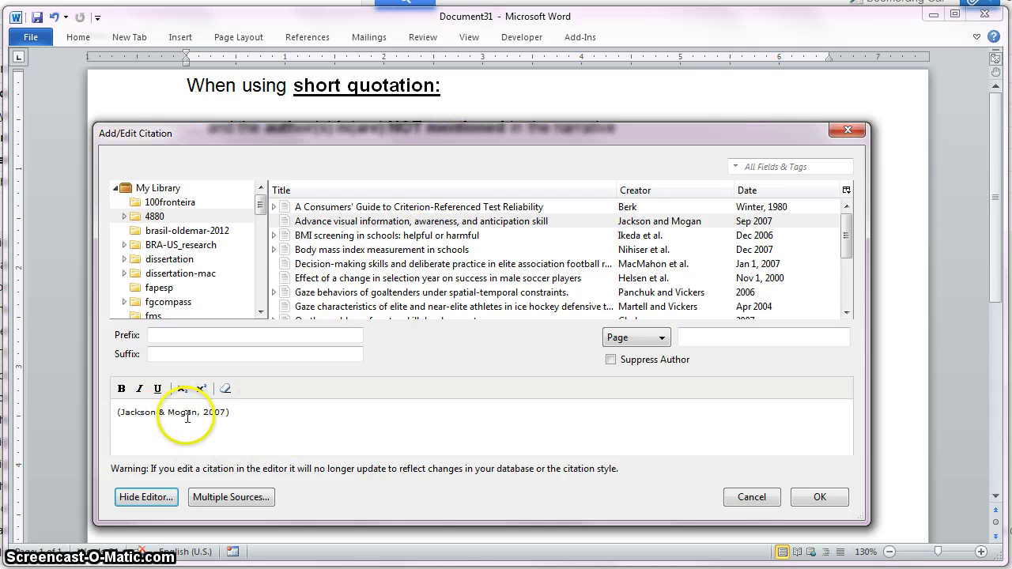
left_click_drag(499, 133, 524, 188)
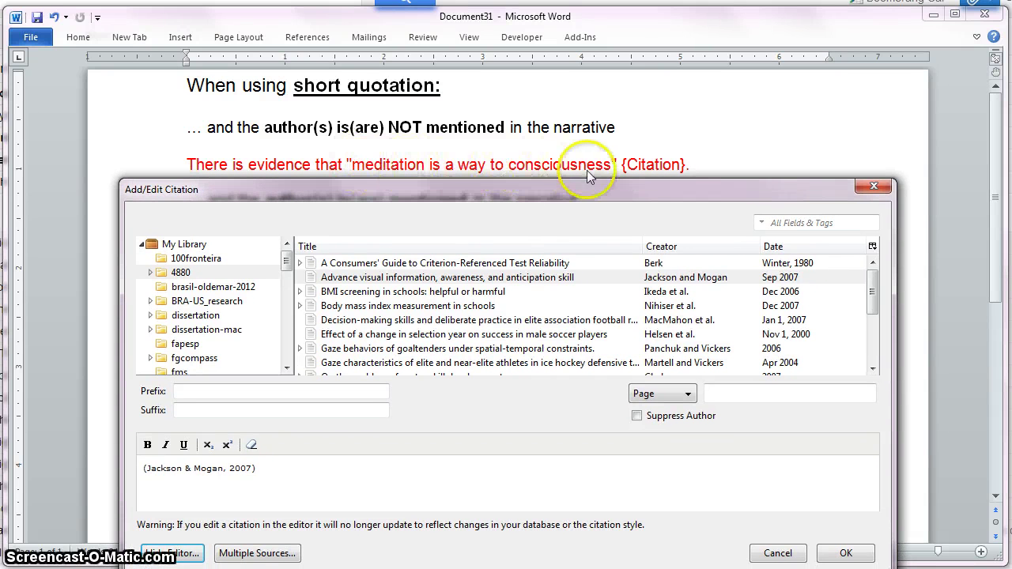
left_click_drag(575, 189, 577, 164)
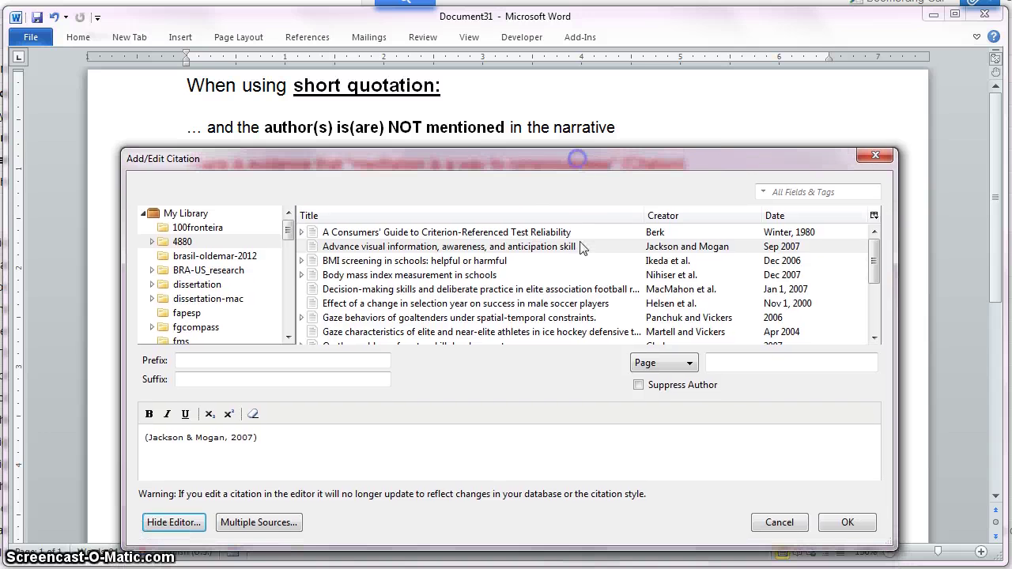
left_click(735, 360)
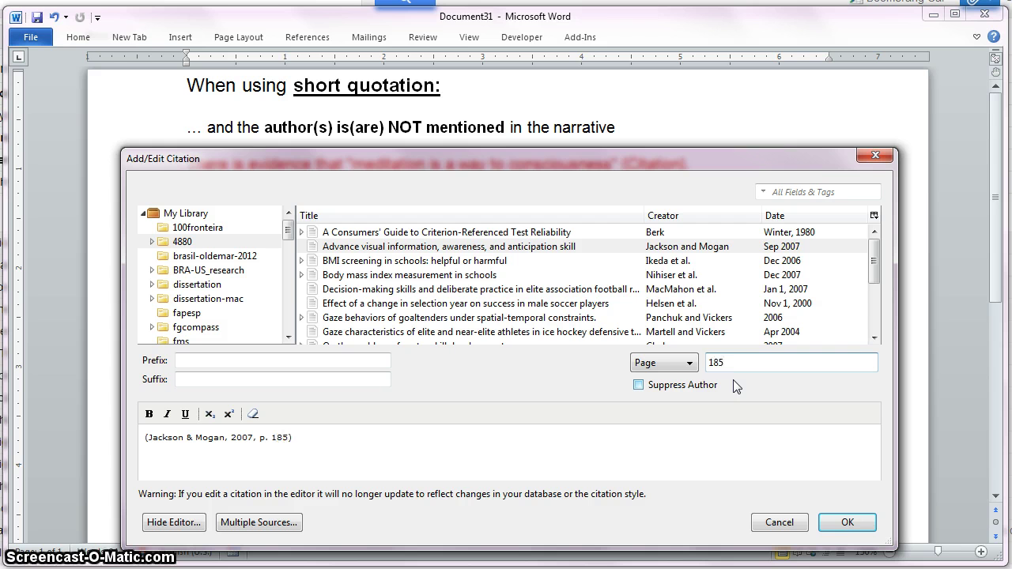
left_click_drag(492, 156, 465, 138)
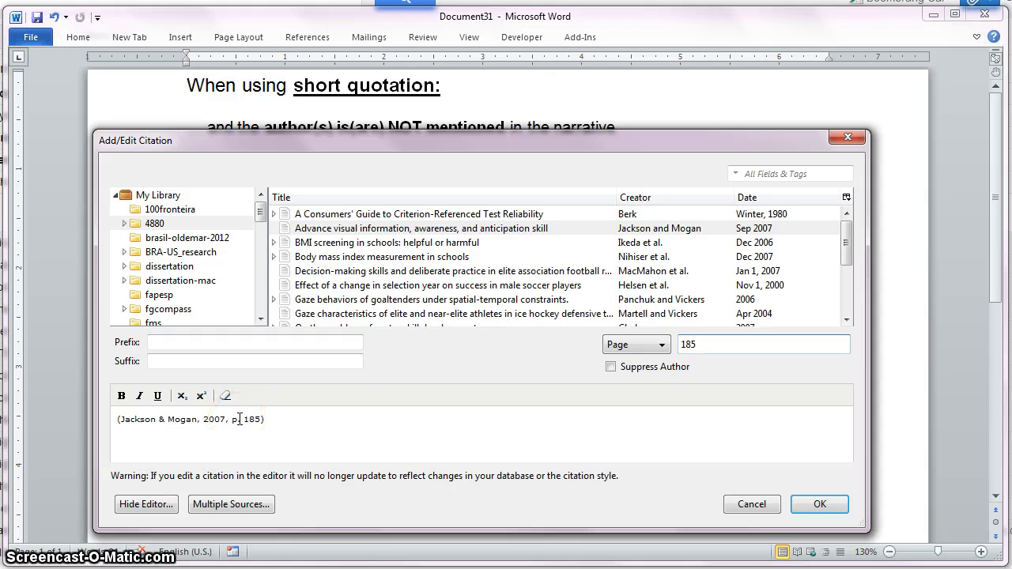
left_click(822, 504)
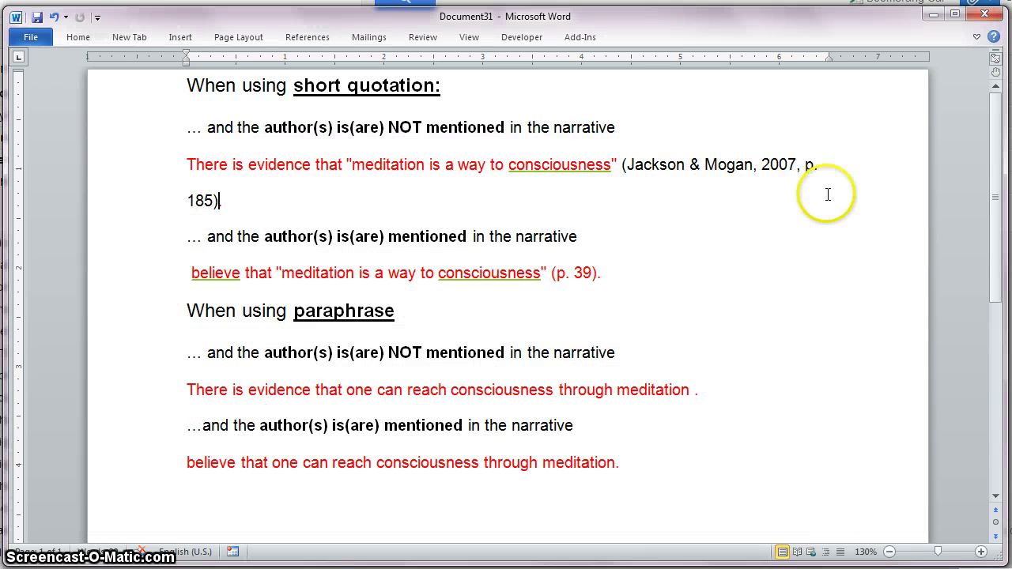
left_click(675, 164)
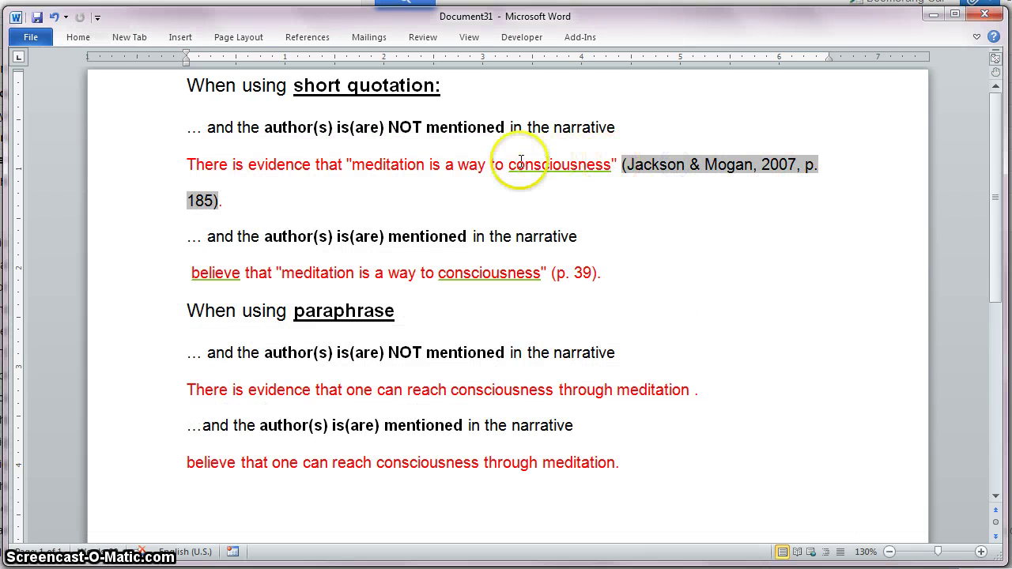
left_click(445, 165)
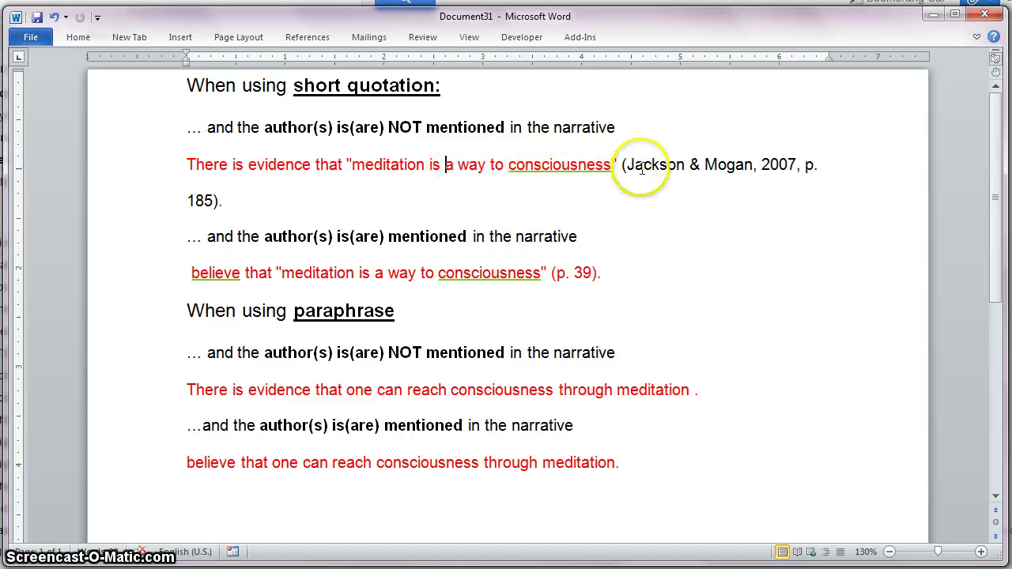
left_click(701, 164)
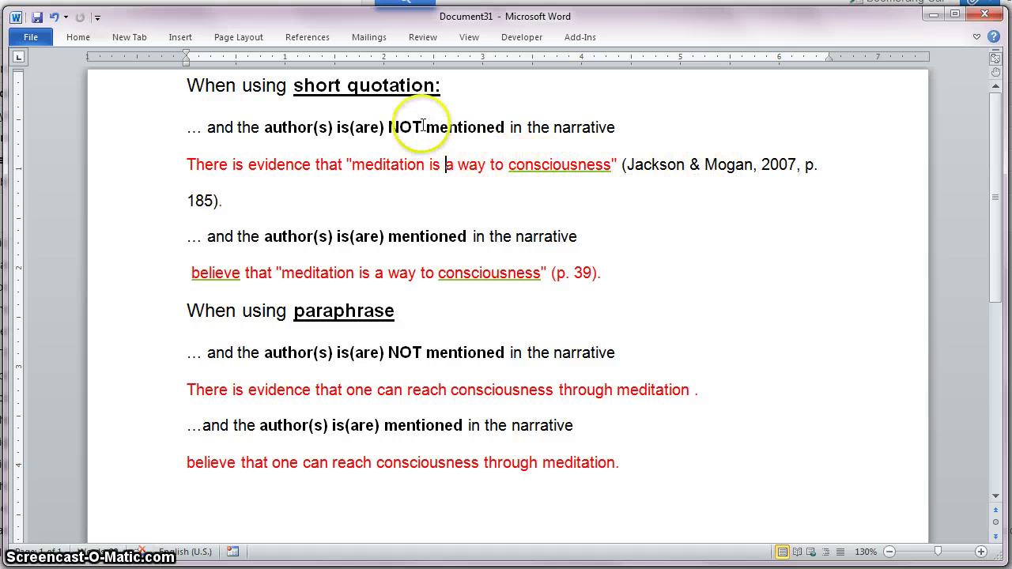
left_click(445, 166)
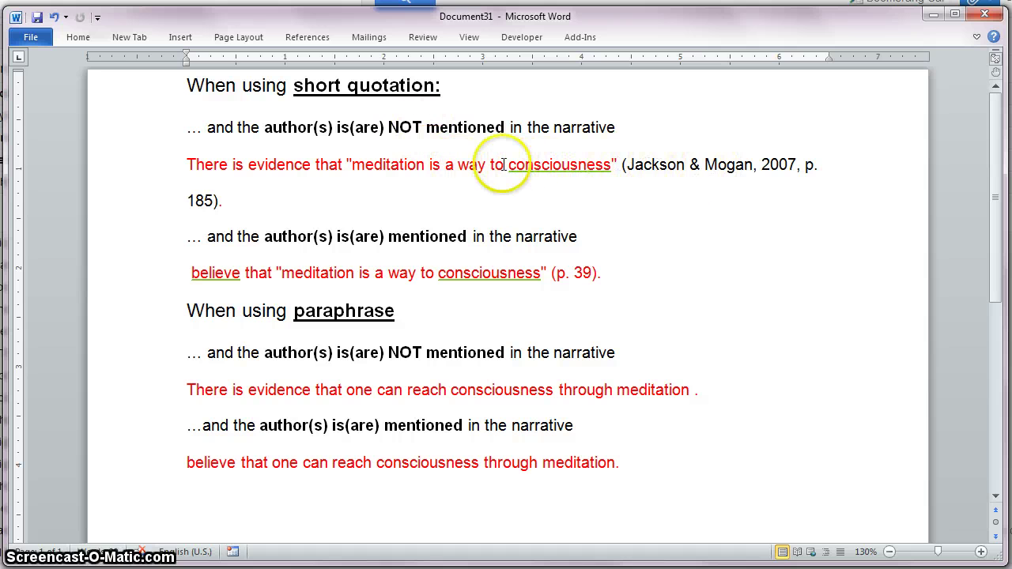
left_click(727, 164)
left_click(728, 164)
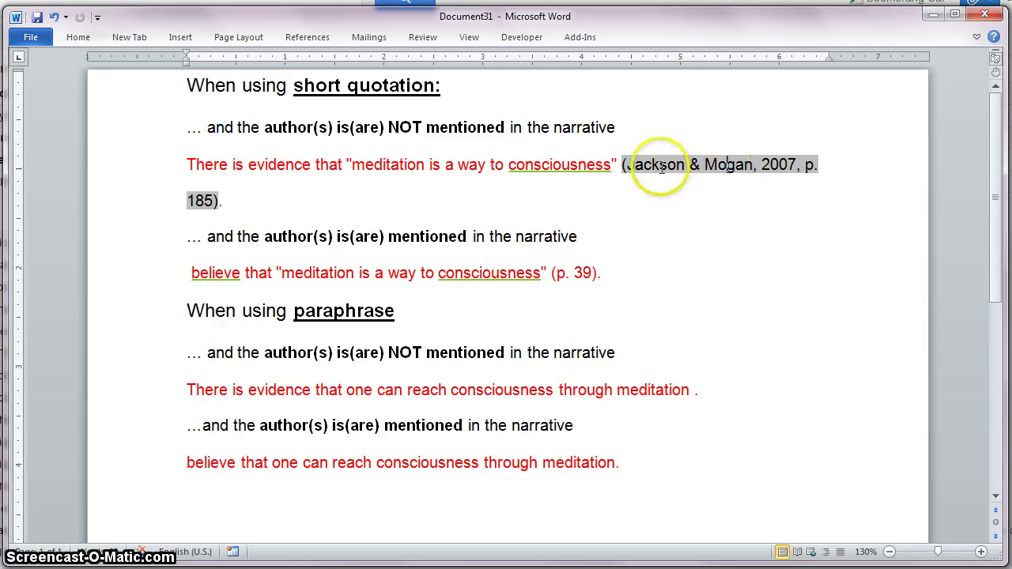
left_click(549, 166)
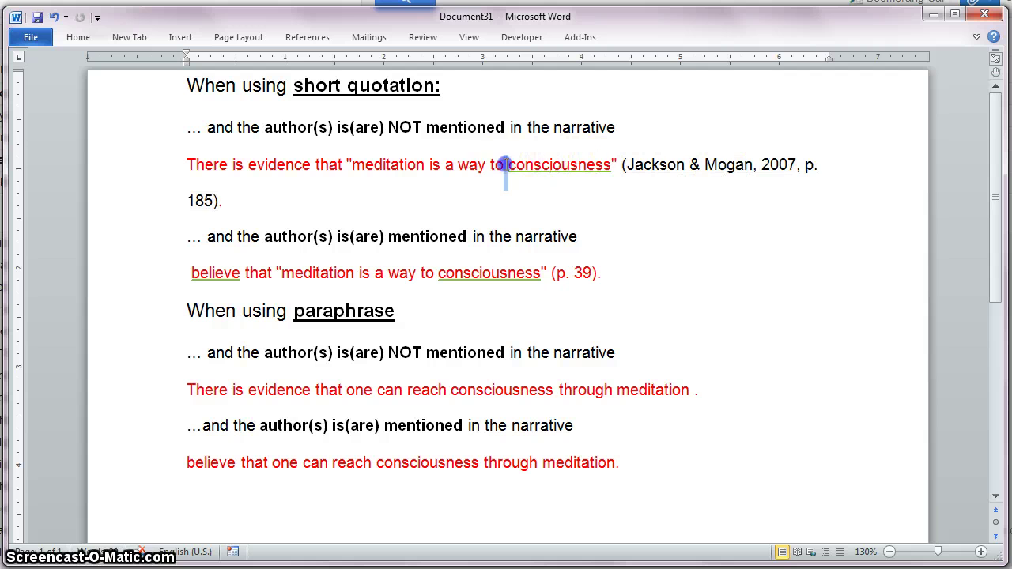
left_click(275, 162)
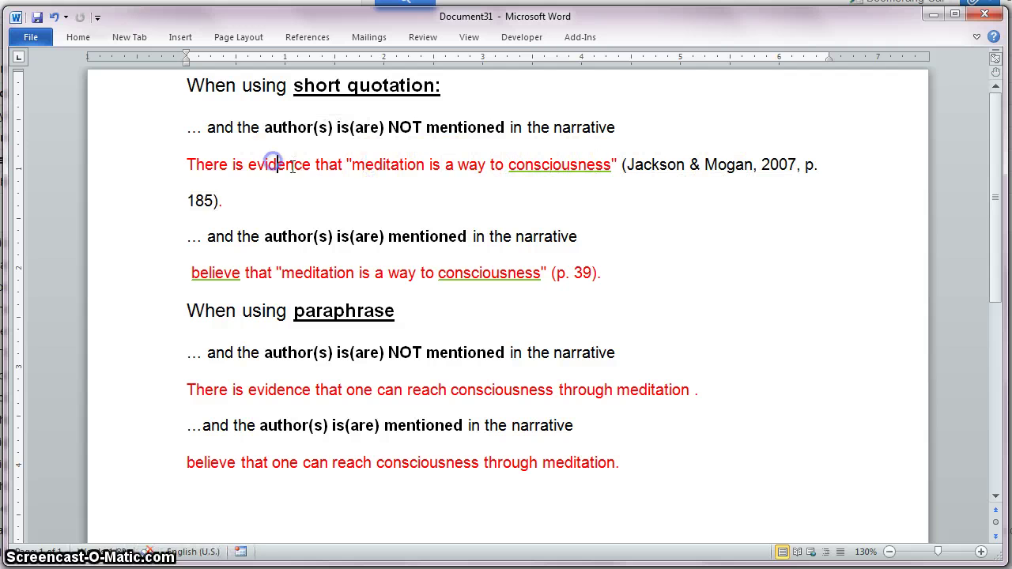
left_click(727, 167)
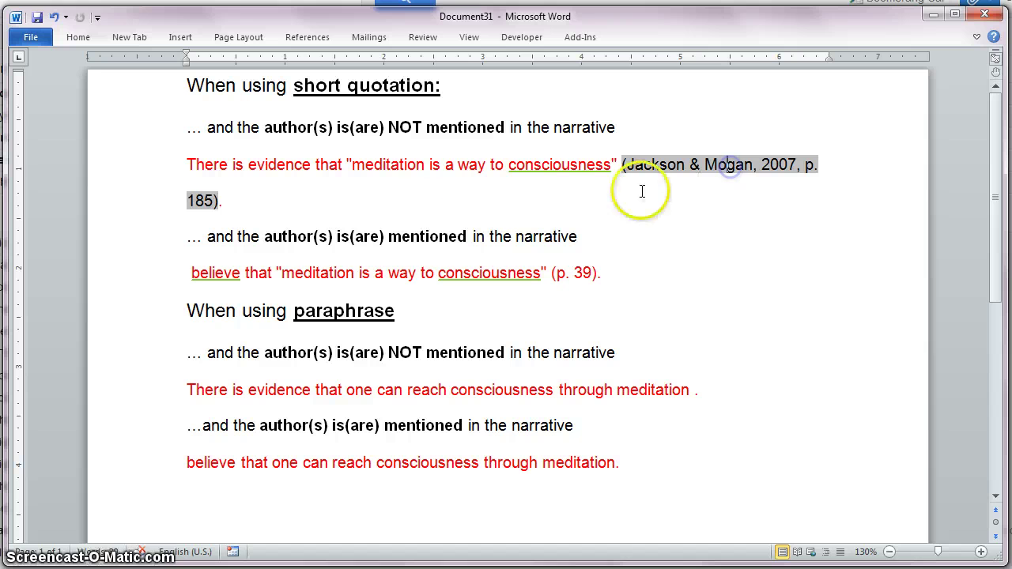
left_click(411, 213)
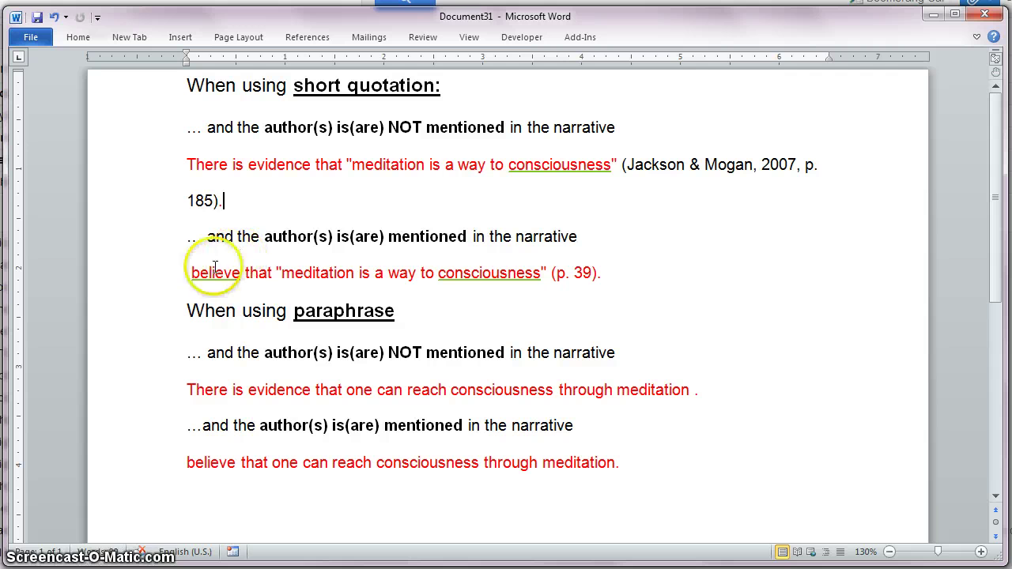
Put the cursor before 'believe' in the second quotation example, with the Zotero tools showing
left_click(552, 273)
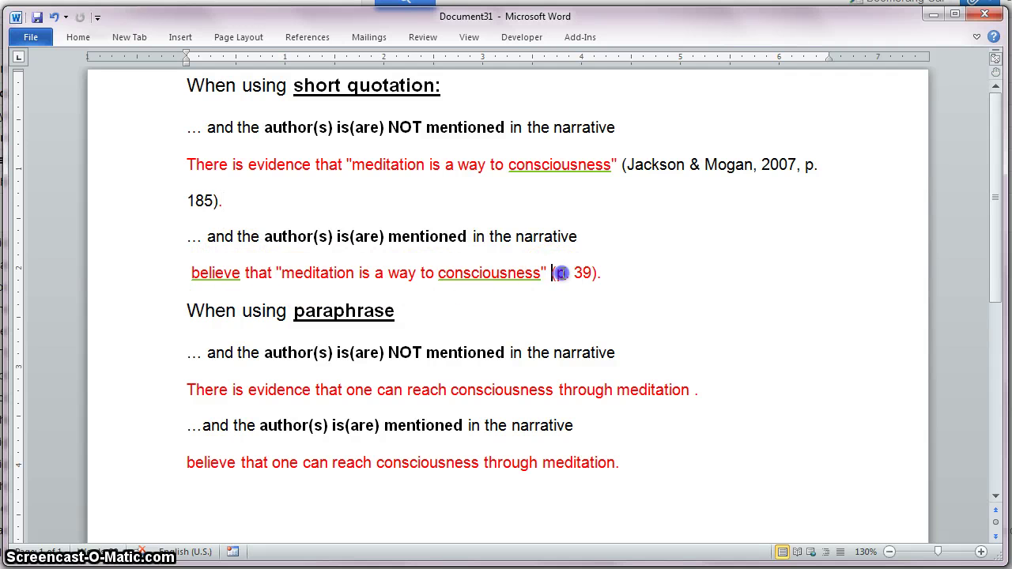
left_click_drag(582, 273, 594, 273)
left_click(574, 274)
left_click(576, 274)
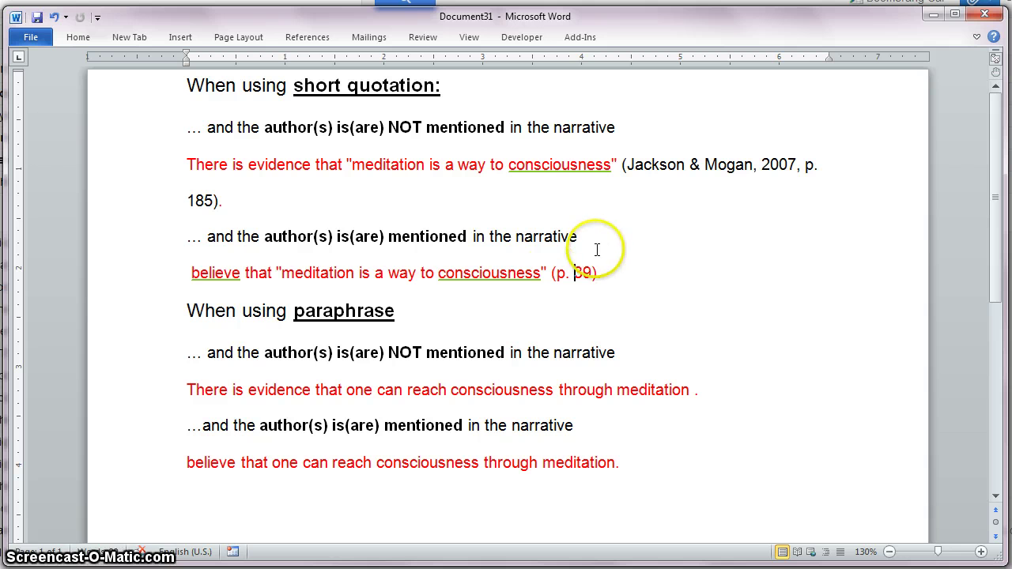
left_click(188, 272)
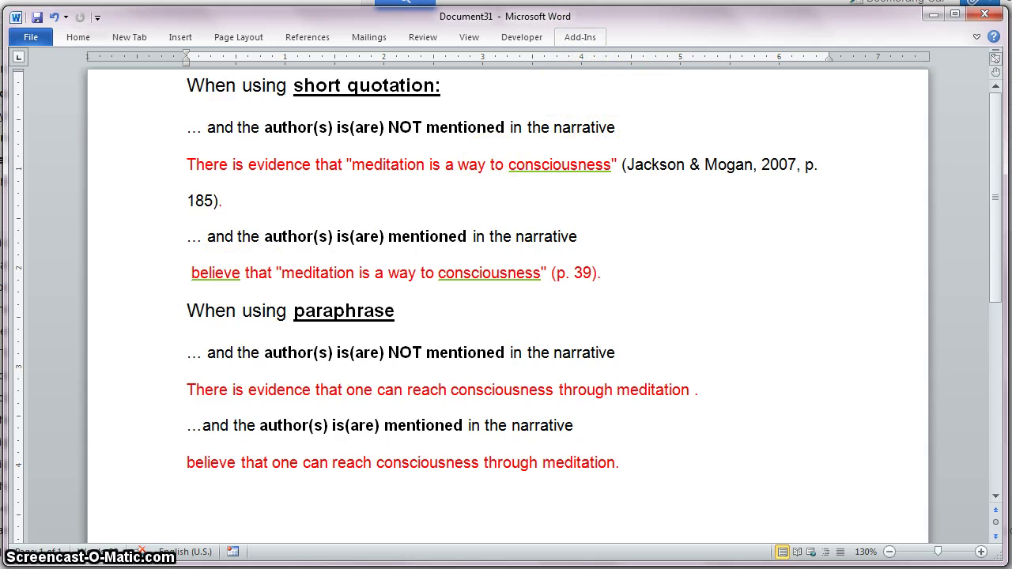
left_click(581, 37)
Cite the Jackson and Mogan article and reveal its editable text (Jackson & Mogan, 2007)
left_click(19, 56)
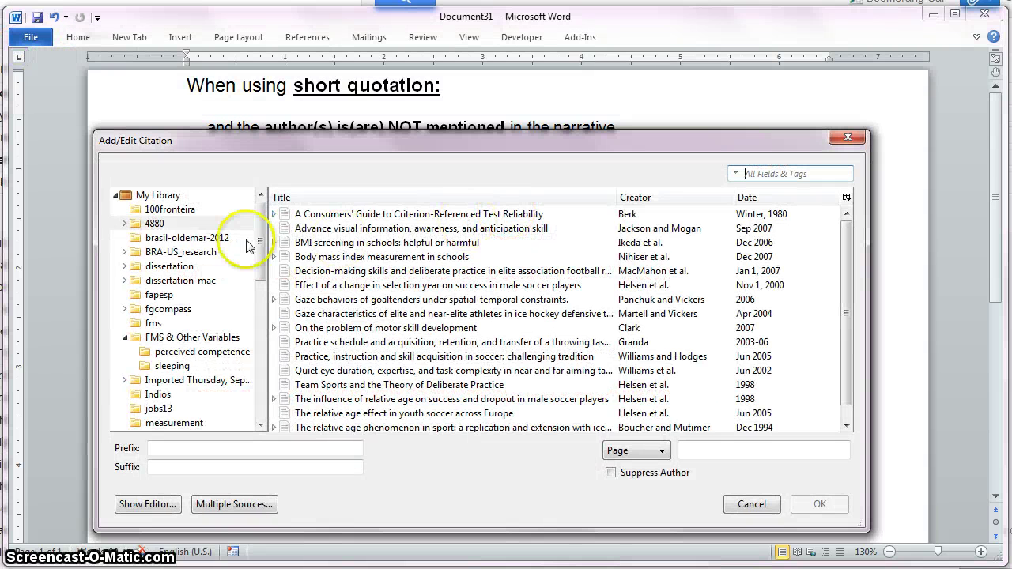
left_click(629, 229)
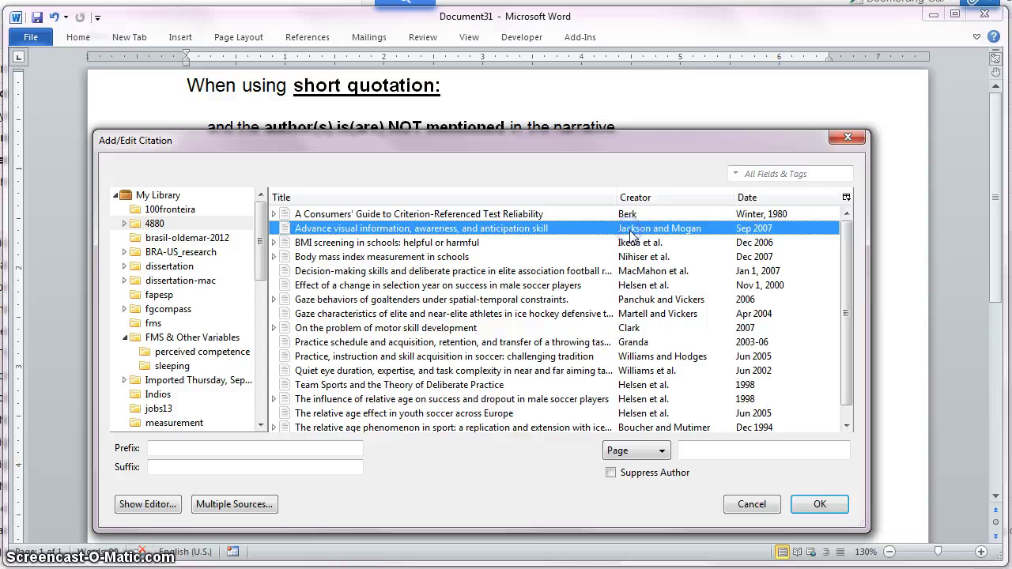
left_click(142, 503)
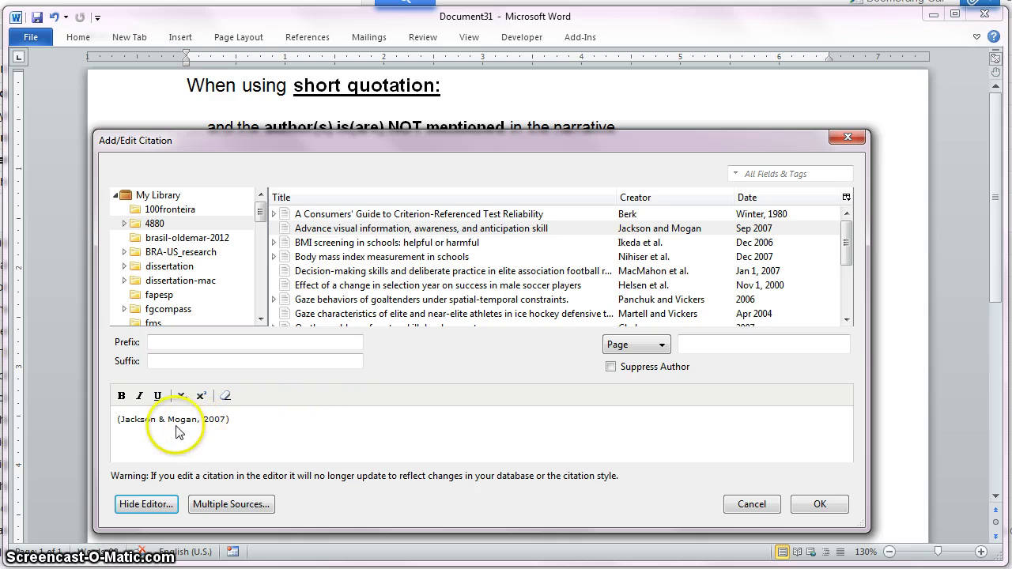
key("BackSpace")
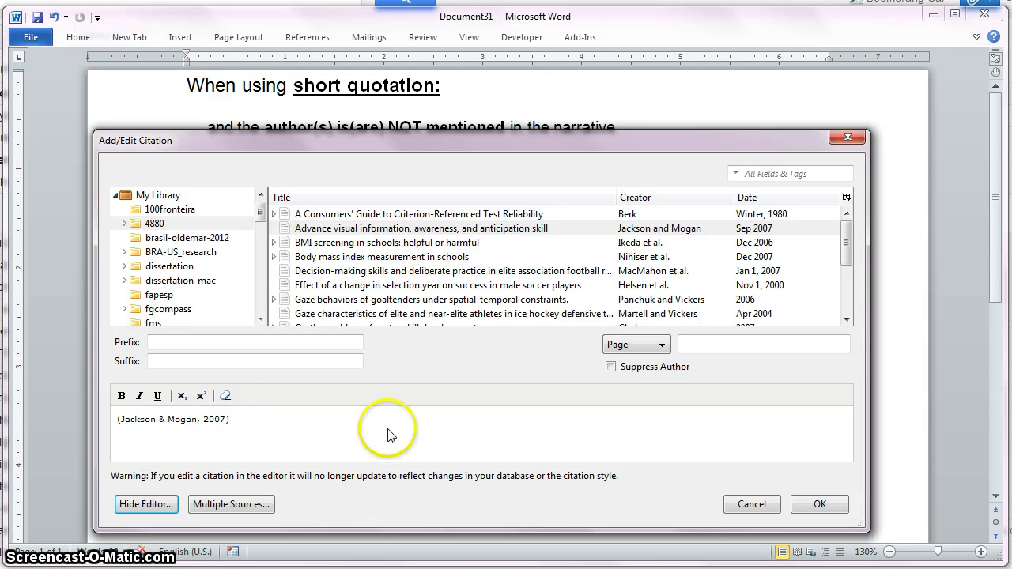
Enable Suppress Author so the citation shows (2007), with the cursor placed to add the authors
left_click(610, 366)
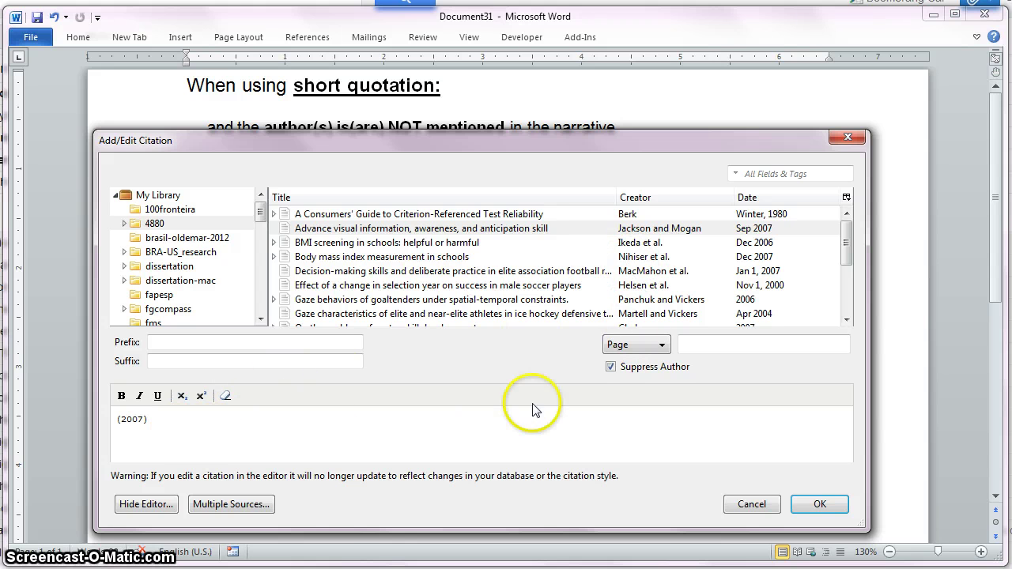
left_click(611, 366)
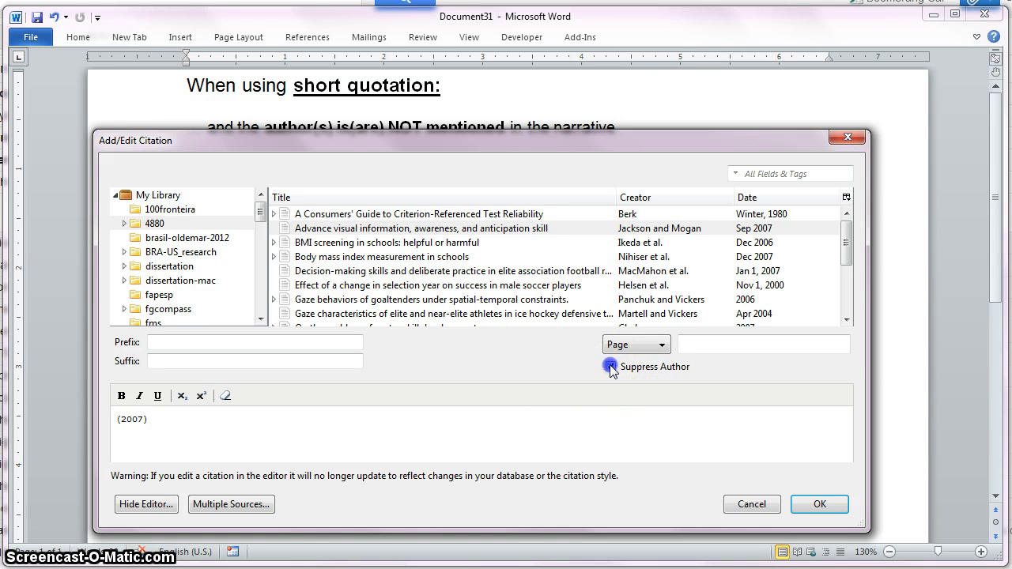
left_click_drag(197, 420, 117, 419)
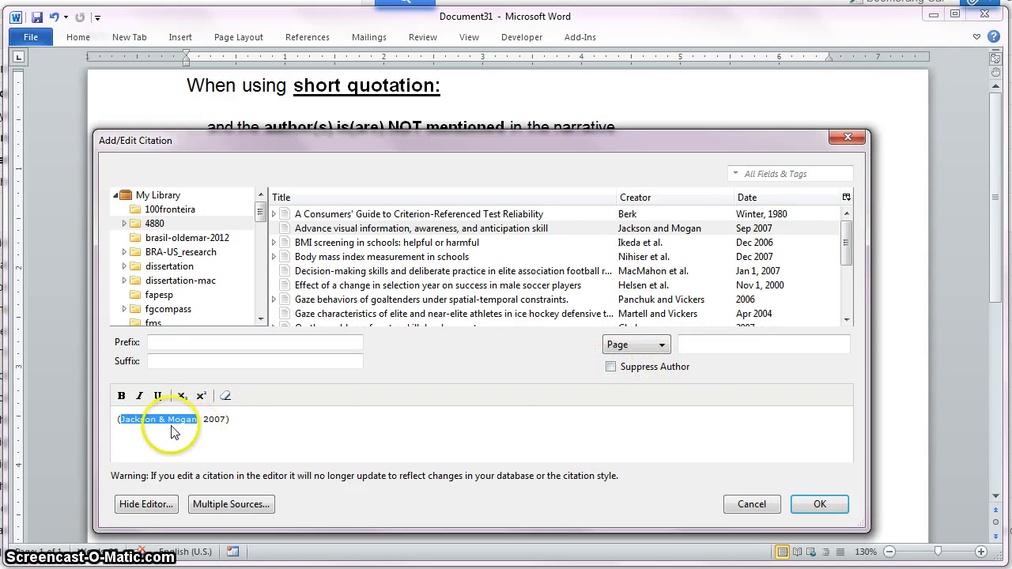
left_click(611, 366)
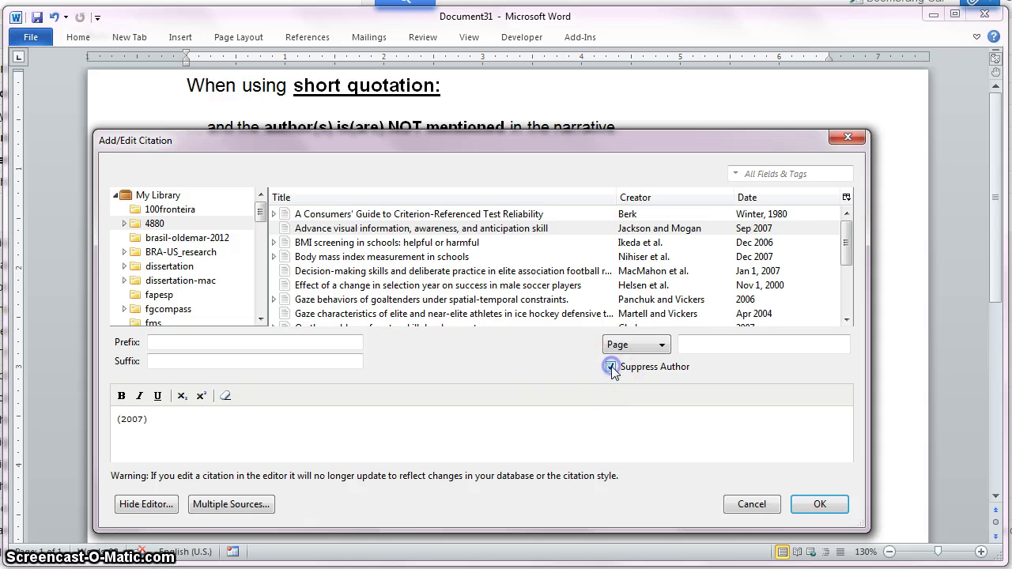
left_click(117, 423)
left_click(190, 459)
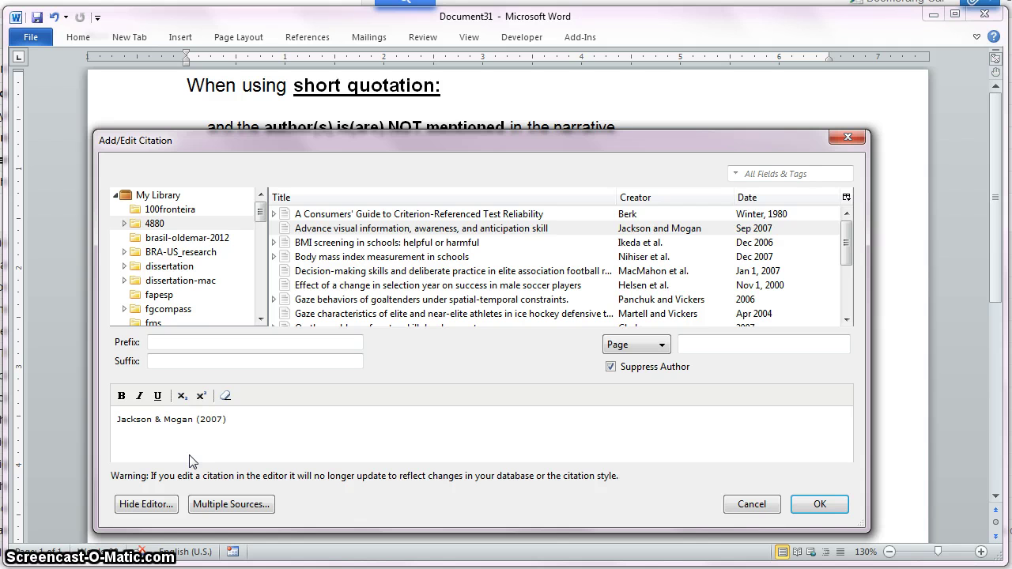
Use 'and' in the edited citation and insert Jackson and Mogan (2007) before 'believe'
key("Left")
key("Left")
key("Left")
type("and")
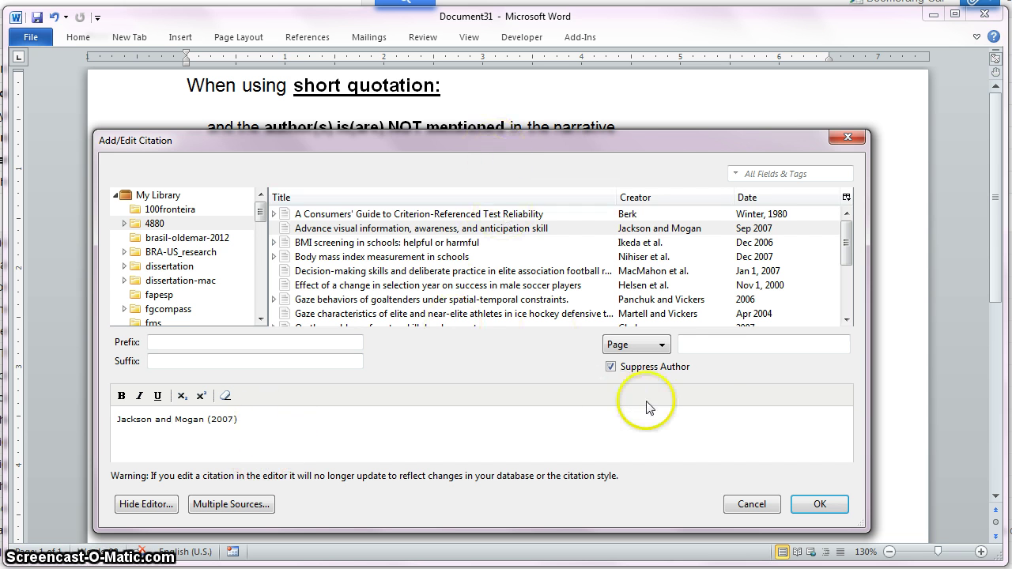
left_click(711, 345)
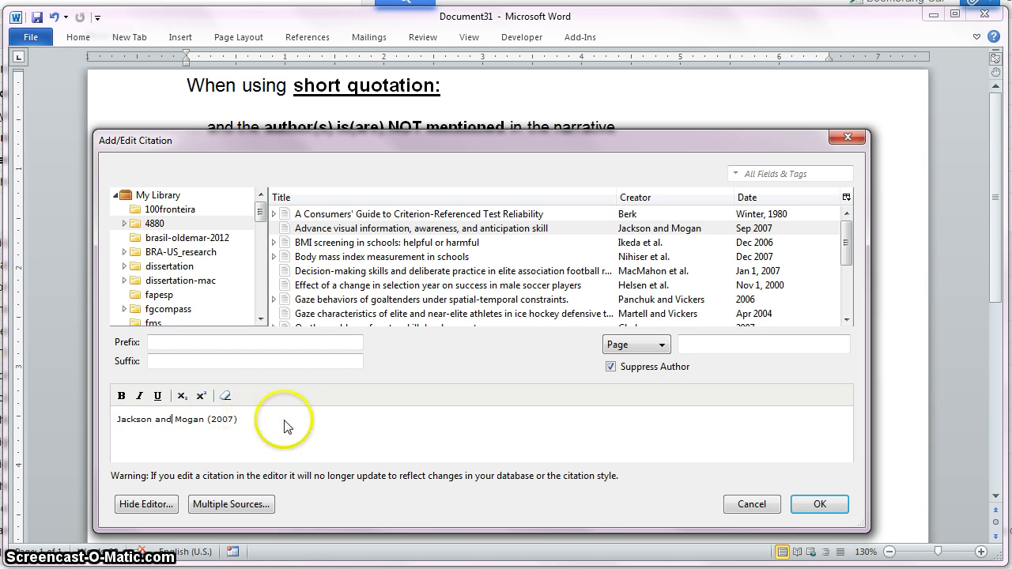
left_click(823, 502)
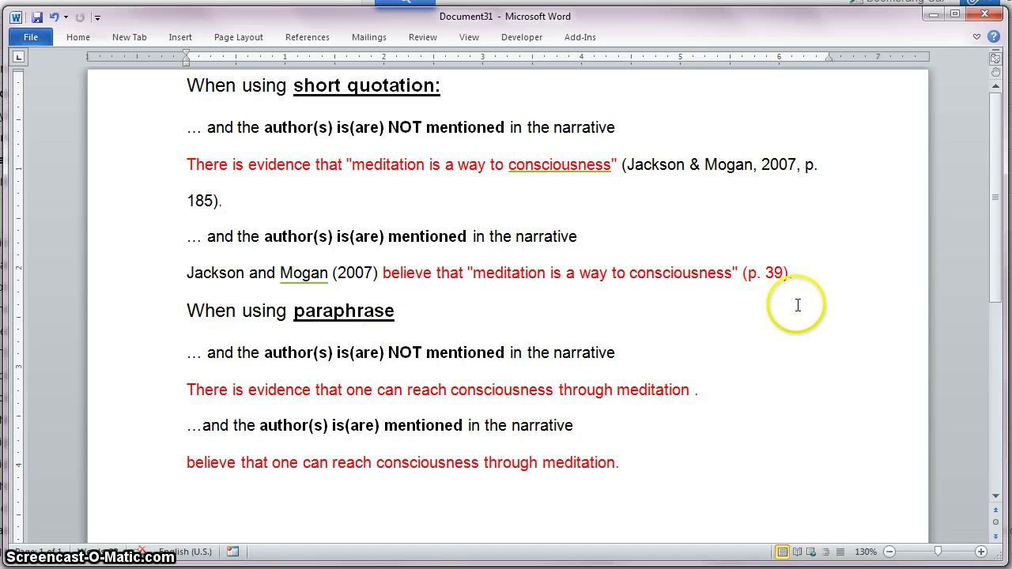
left_click(756, 274)
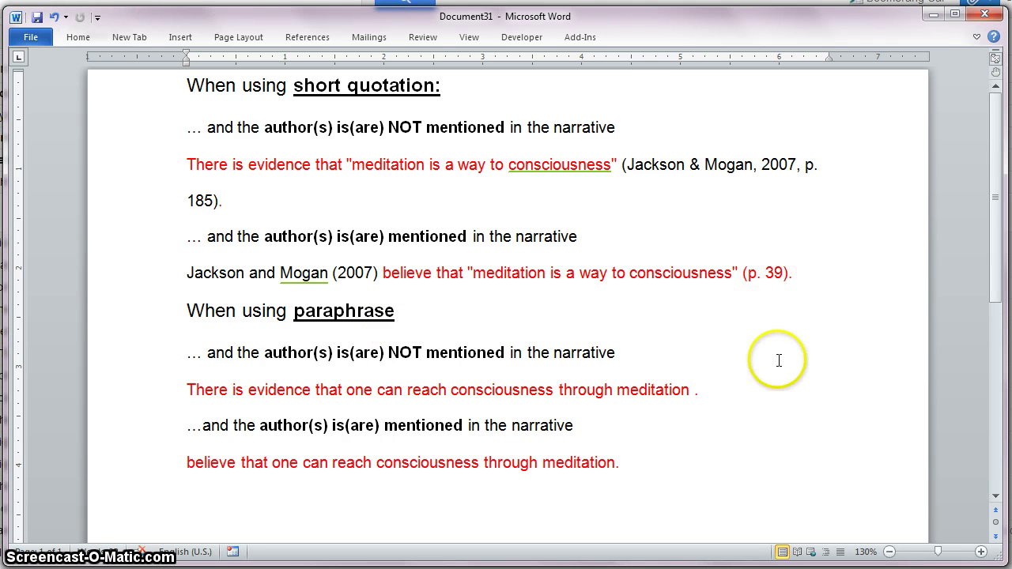
key("Right")
key("Right")
key("BackSpace")
key("BackSpace")
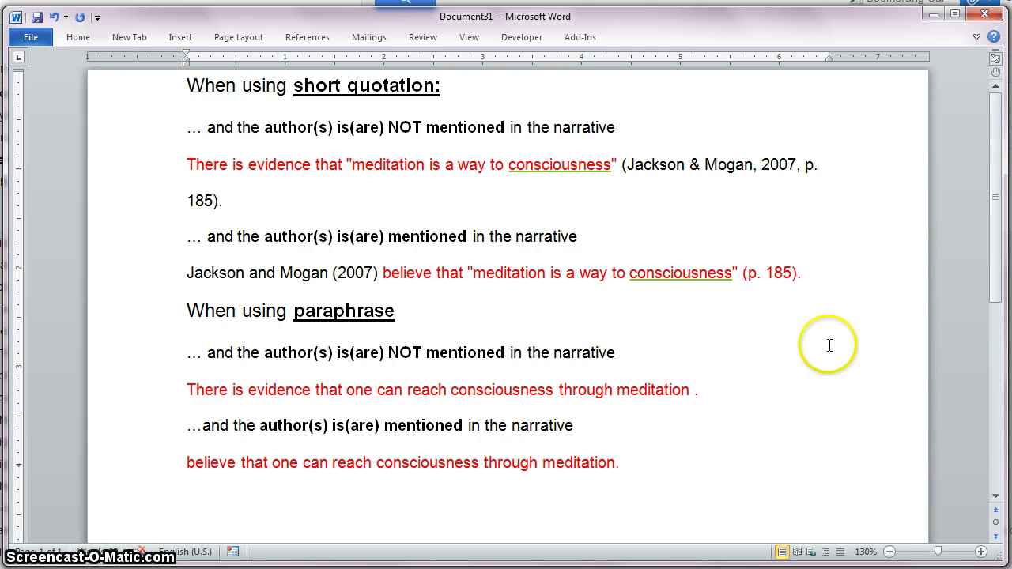
left_click(703, 165)
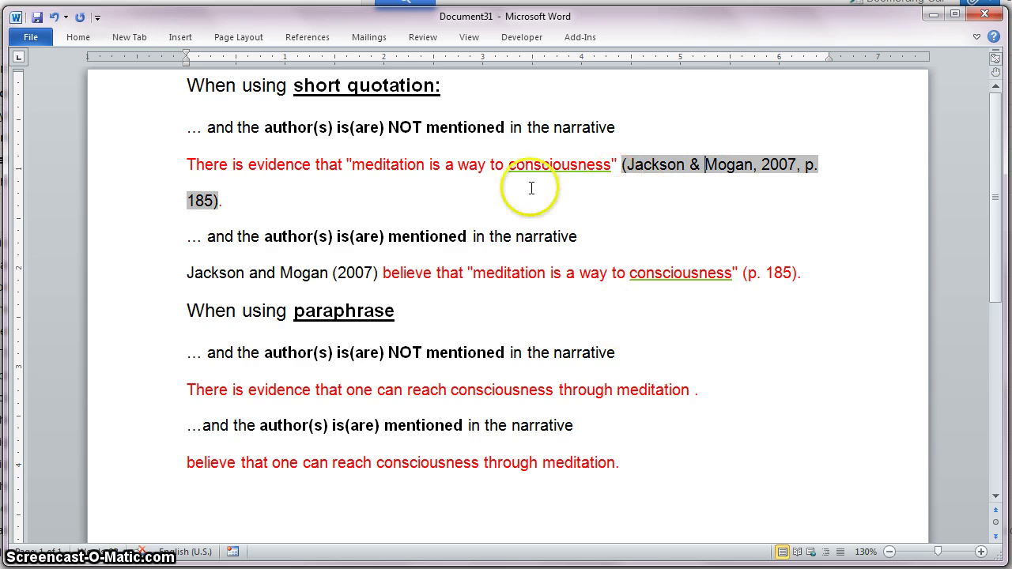
left_click(644, 317)
scroll(644, 318, "down", 1)
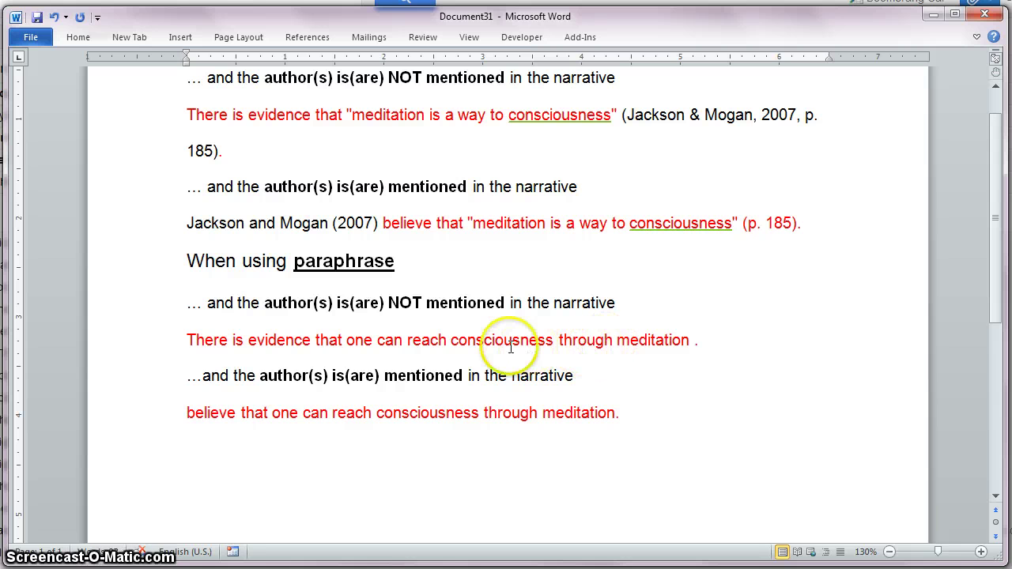
Insert the Jackson and Mogan 2007 source after 'meditation' as (Jackson & Mogan, 2007), no page number
left_click(379, 341)
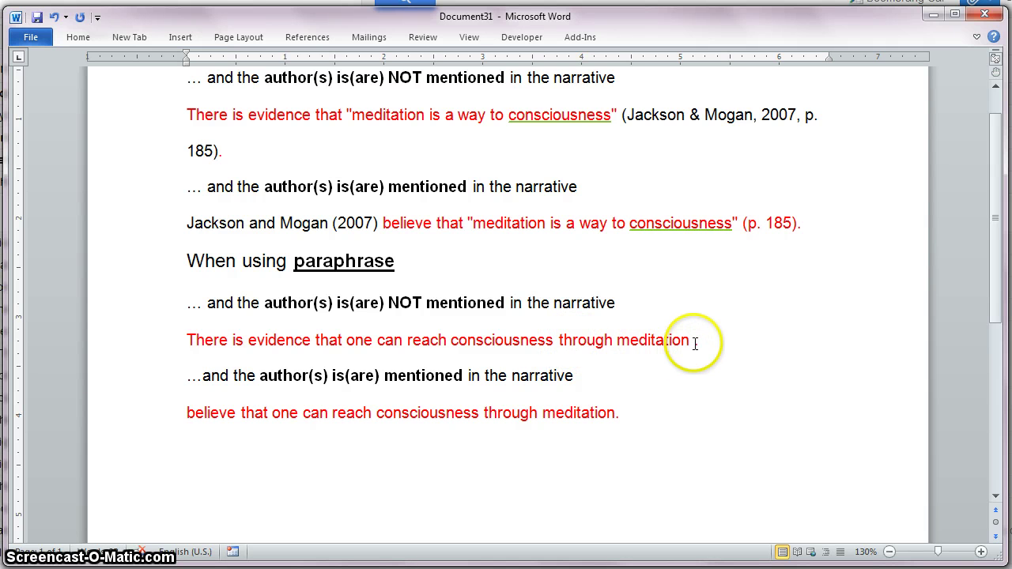
left_click(582, 40)
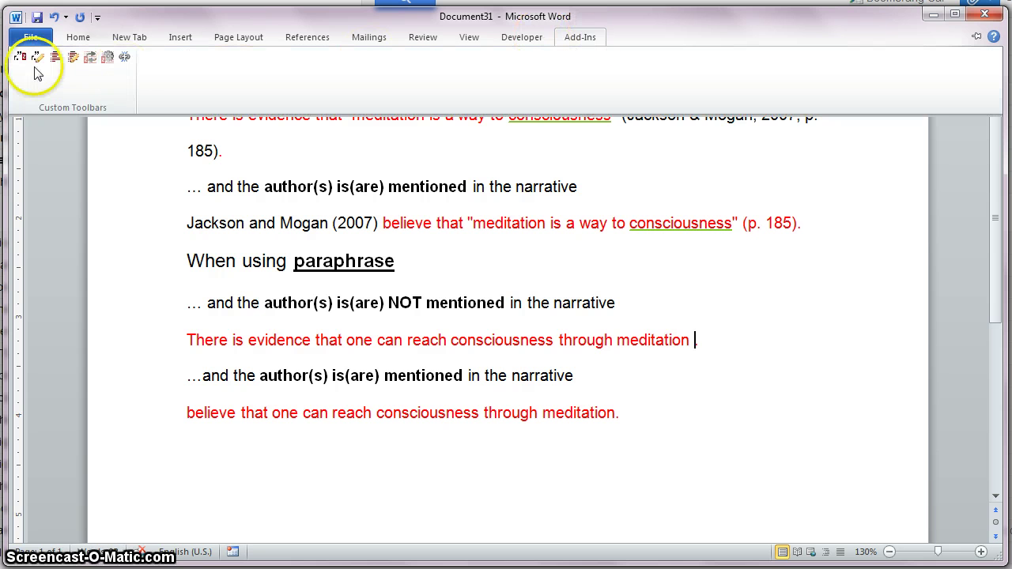
left_click(20, 58)
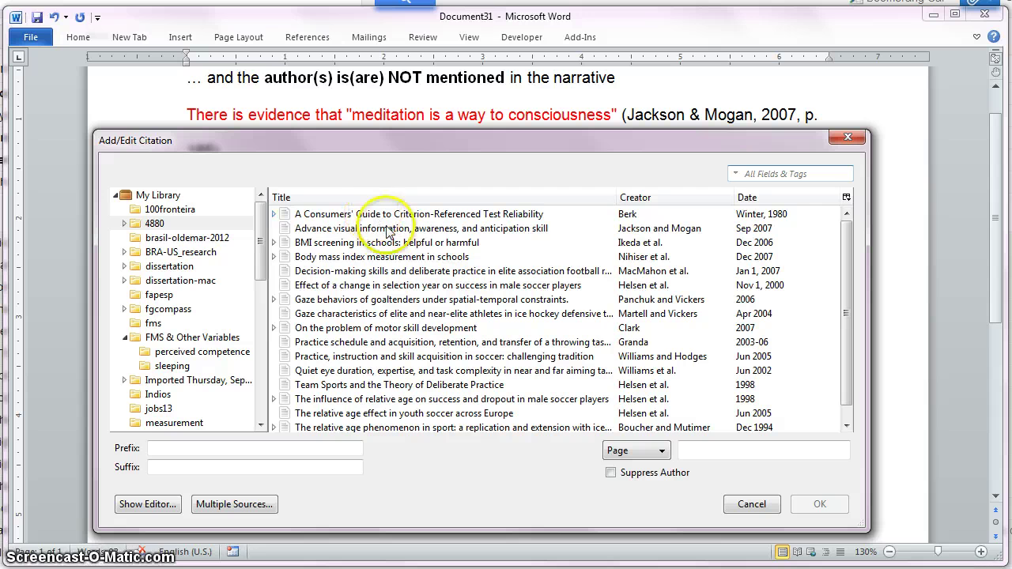
left_click(633, 229)
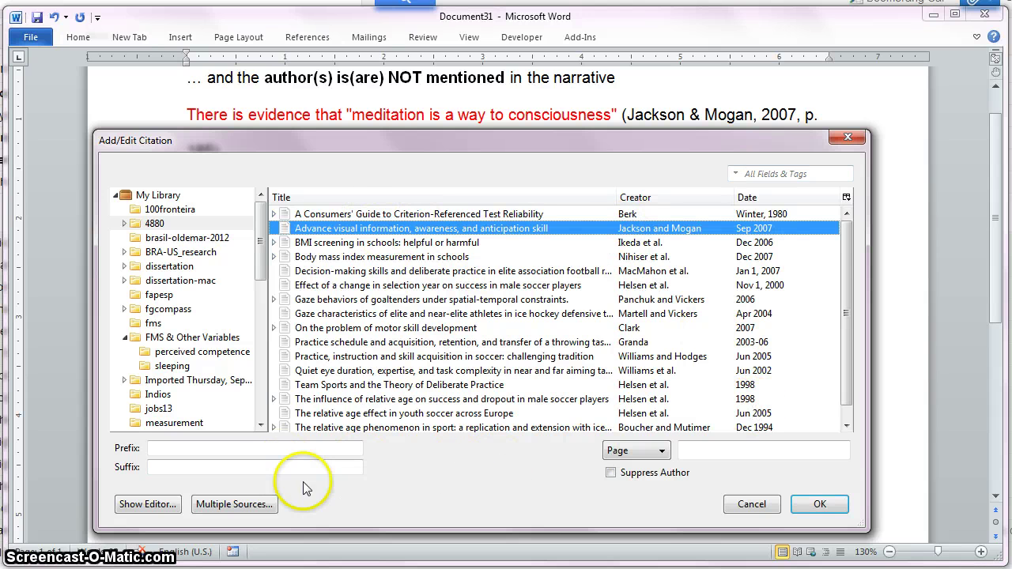
left_click(154, 506)
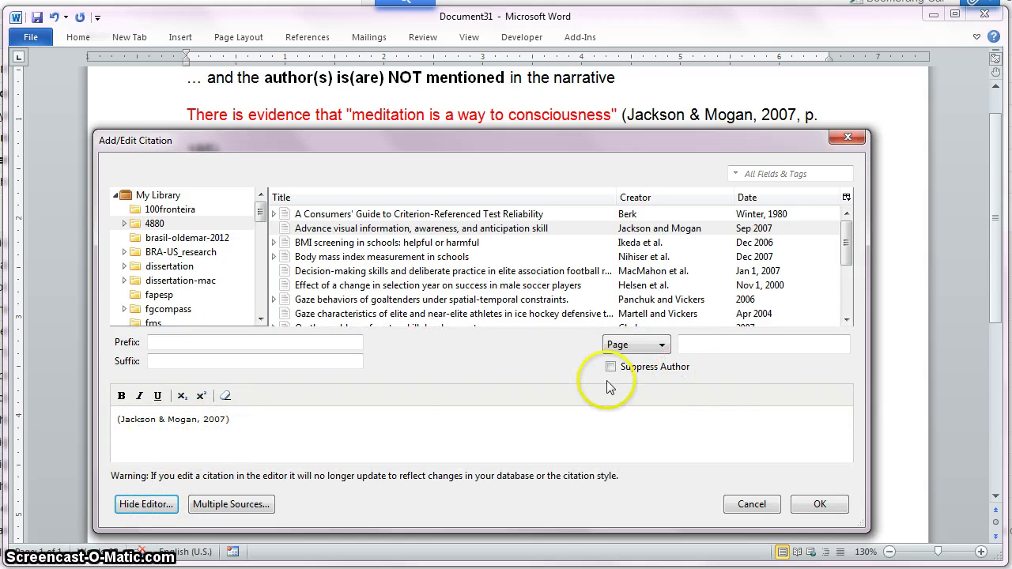
left_click(820, 504)
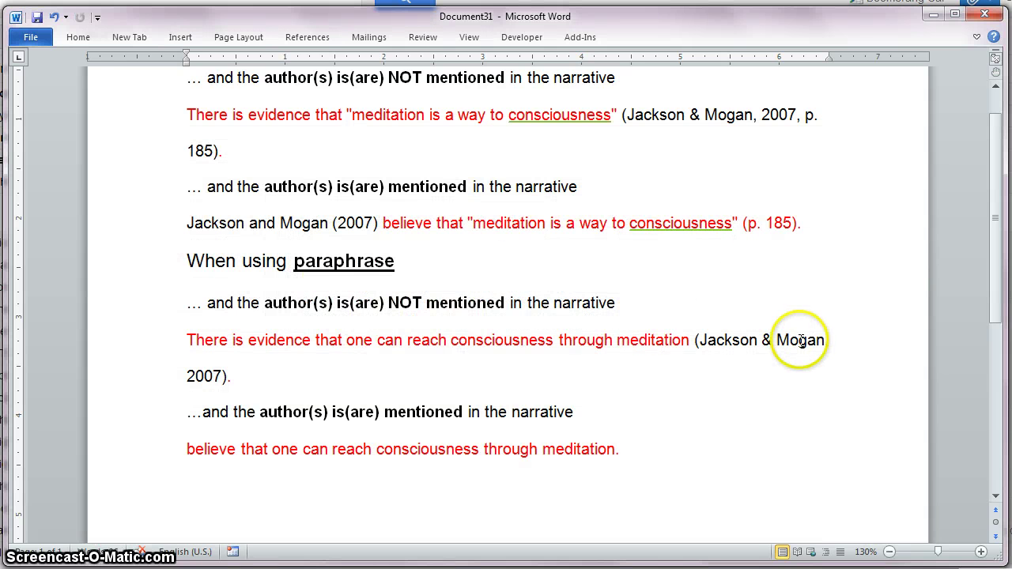
left_click(732, 341)
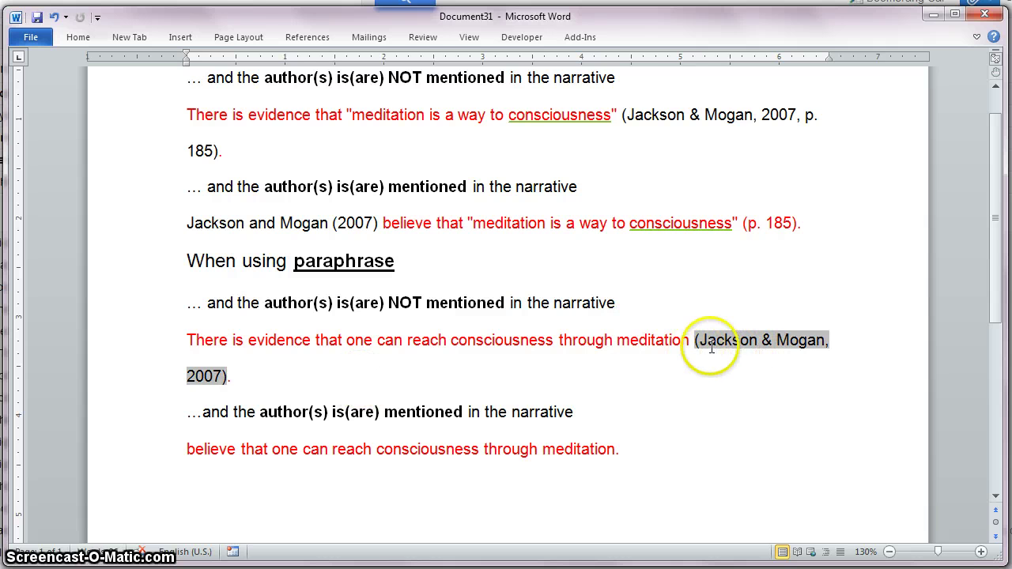
left_click(650, 340)
scroll(664, 364, "down", 1)
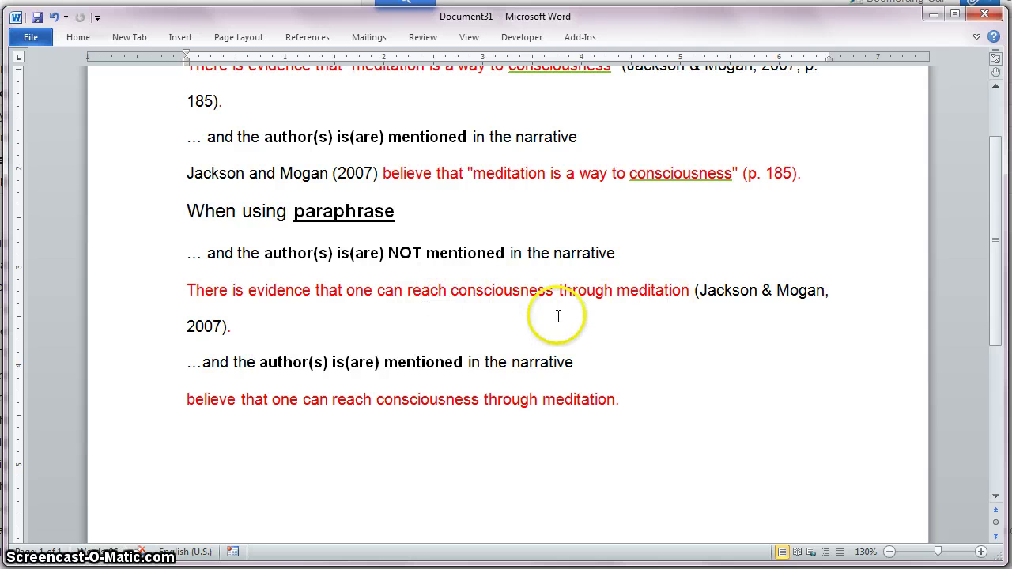
left_click_drag(693, 290, 324, 294)
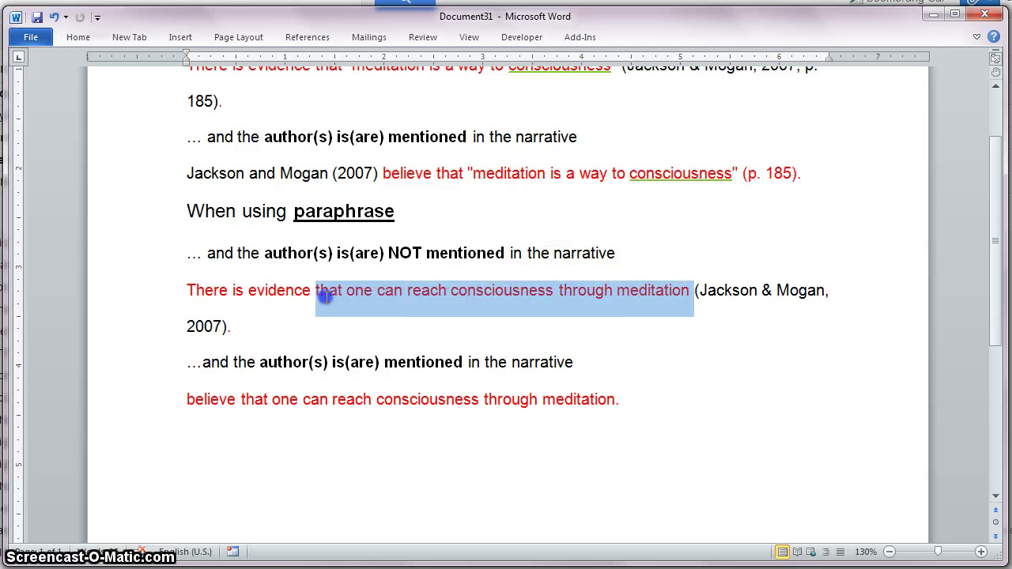
left_click(571, 375)
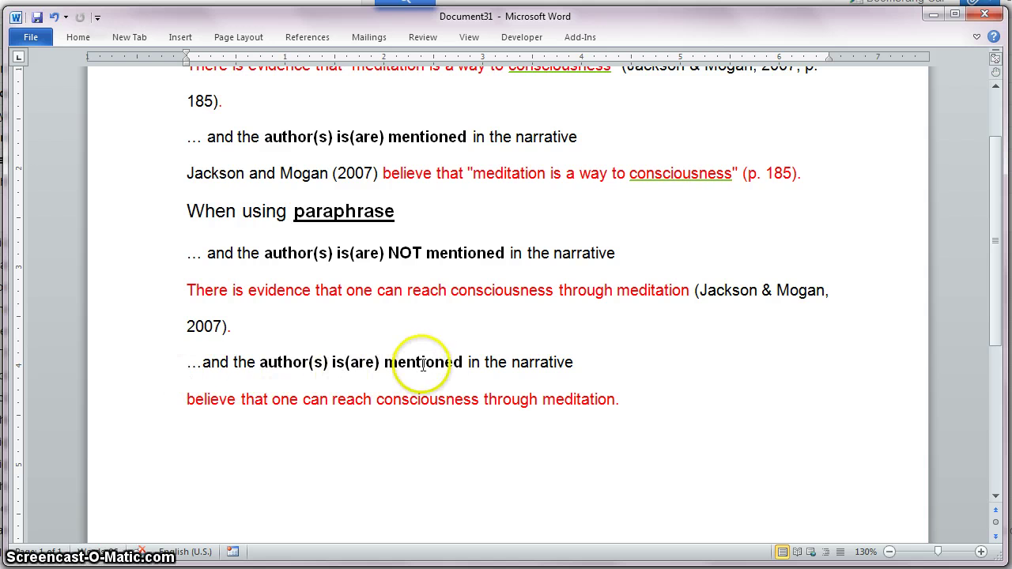
left_click(188, 399)
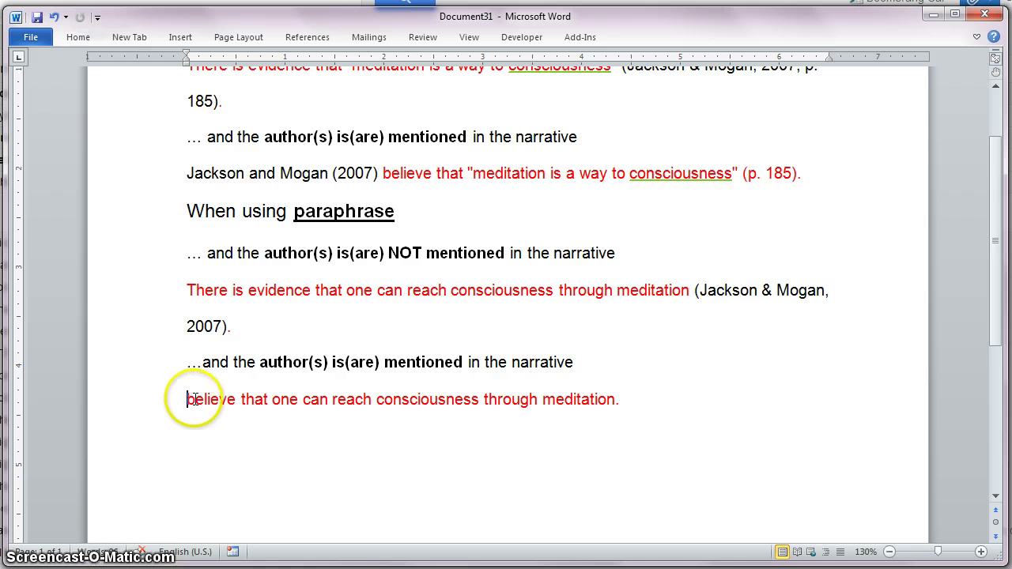
Insert a Jackson and Mogan citation with Suppress Author, edited to read Jackson and Mogan (2007)
left_click(581, 37)
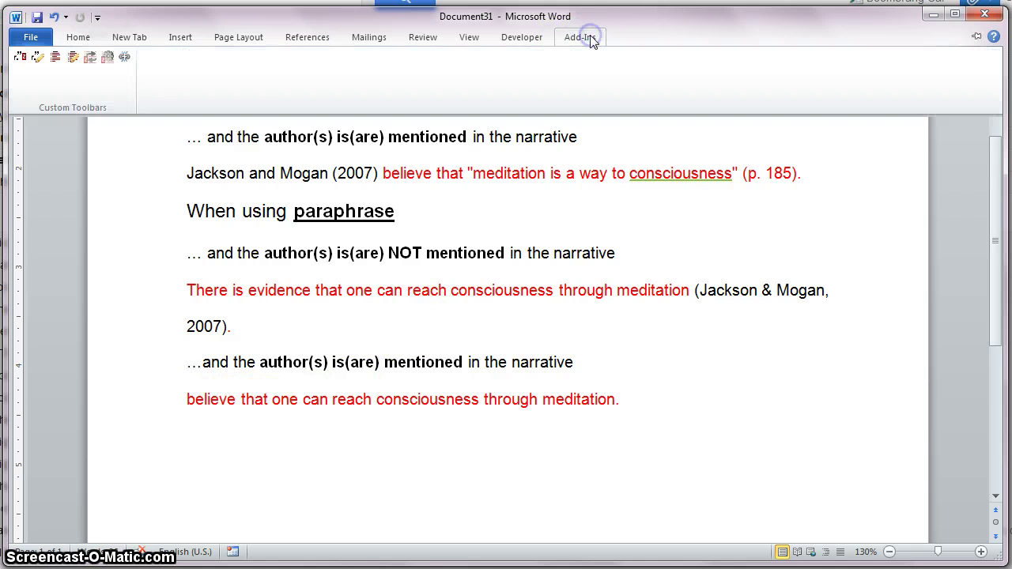
left_click(21, 57)
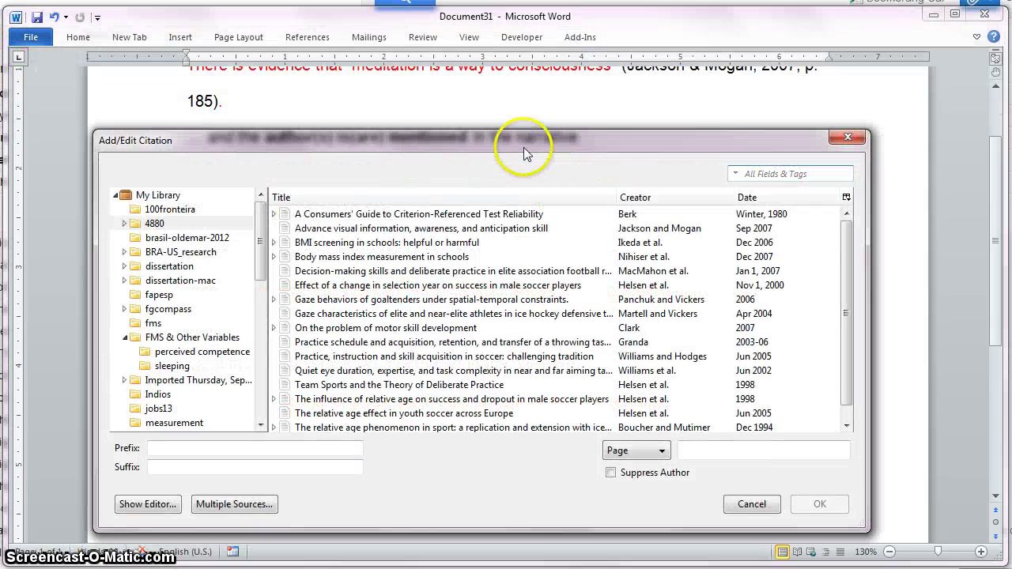
left_click_drag(524, 147, 536, 114)
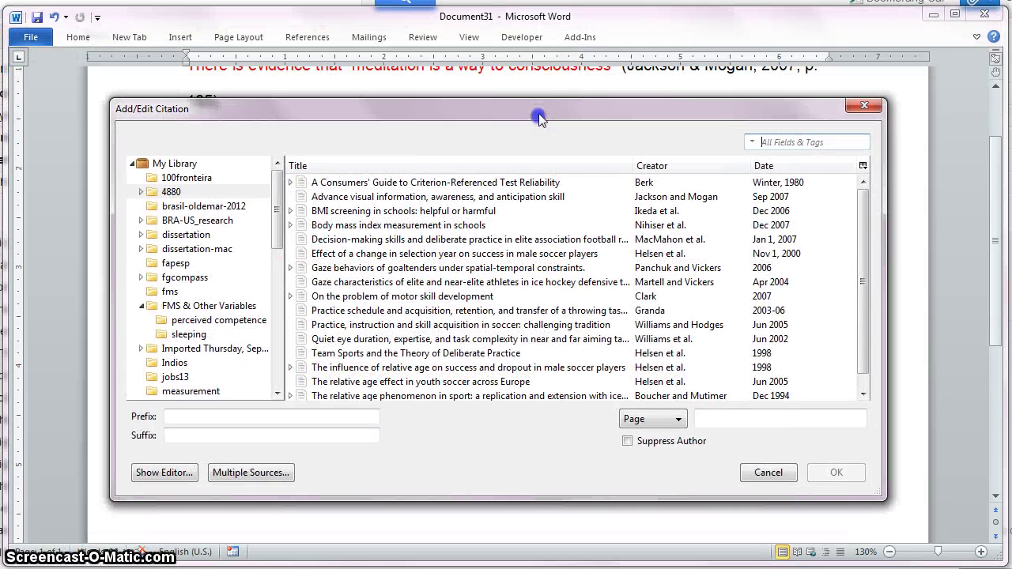
left_click(589, 196)
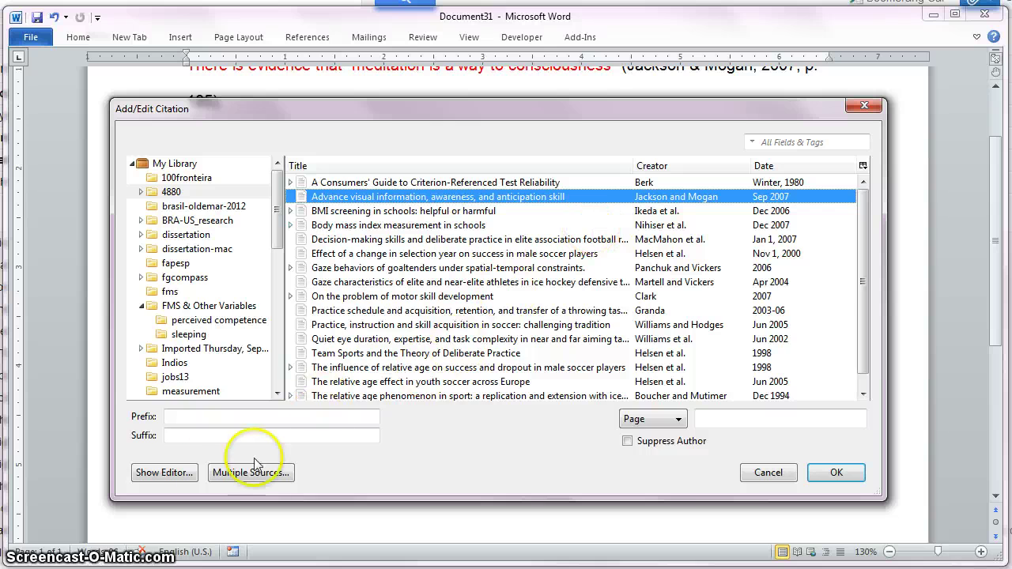
left_click(161, 473)
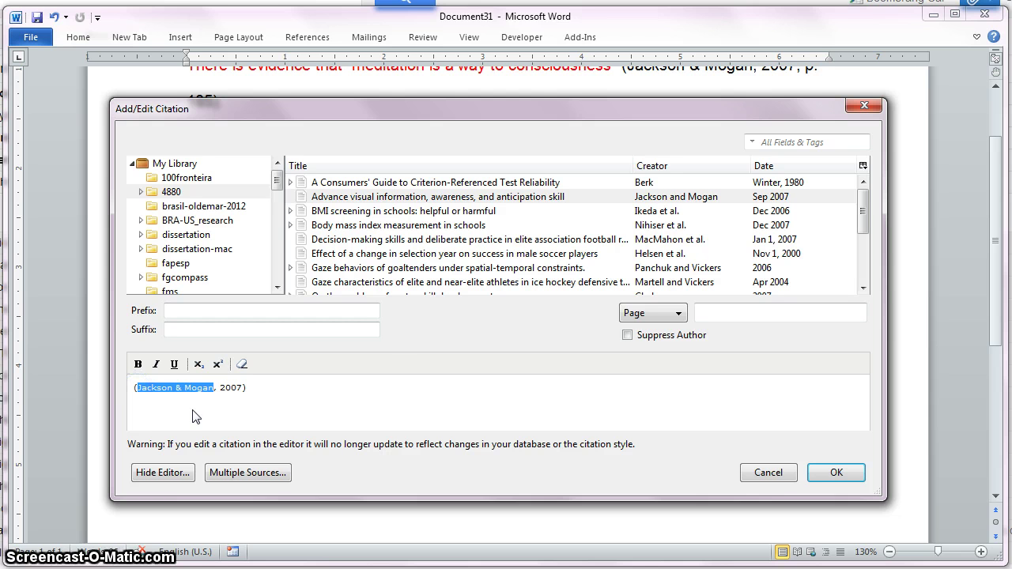
left_click(626, 335)
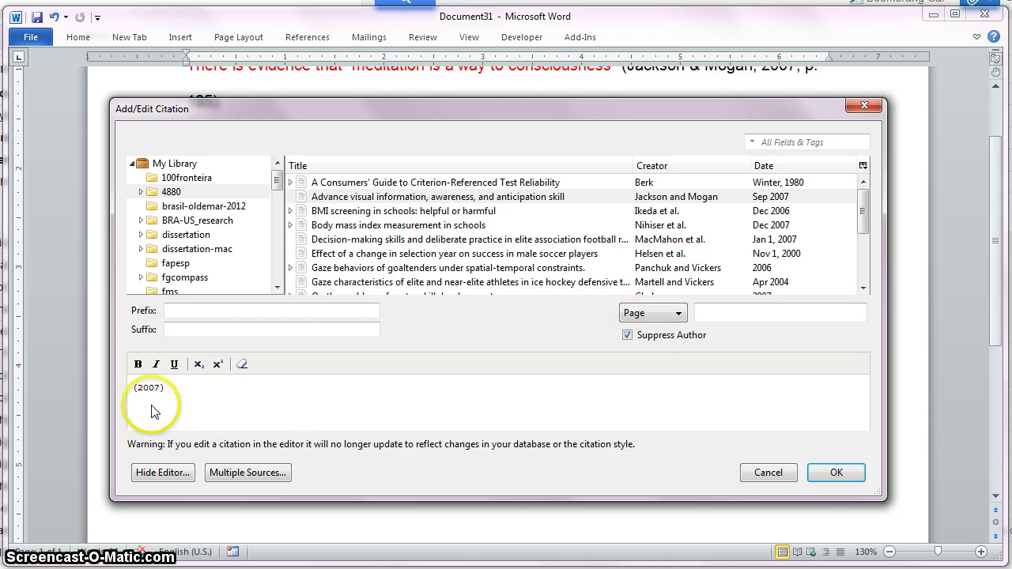
left_click(133, 387)
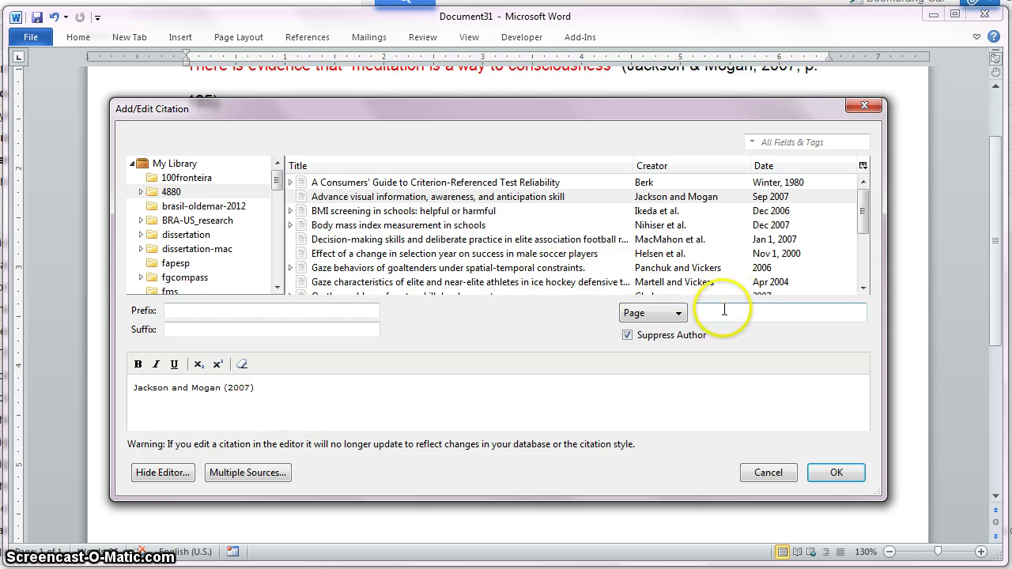
mouse_move(590, 114)
left_mouse_down()
mouse_move(616, 444)
mouse_move(606, 422)
mouse_move(612, 83)
mouse_move(610, 111)
left_mouse_up()
left_click(859, 470)
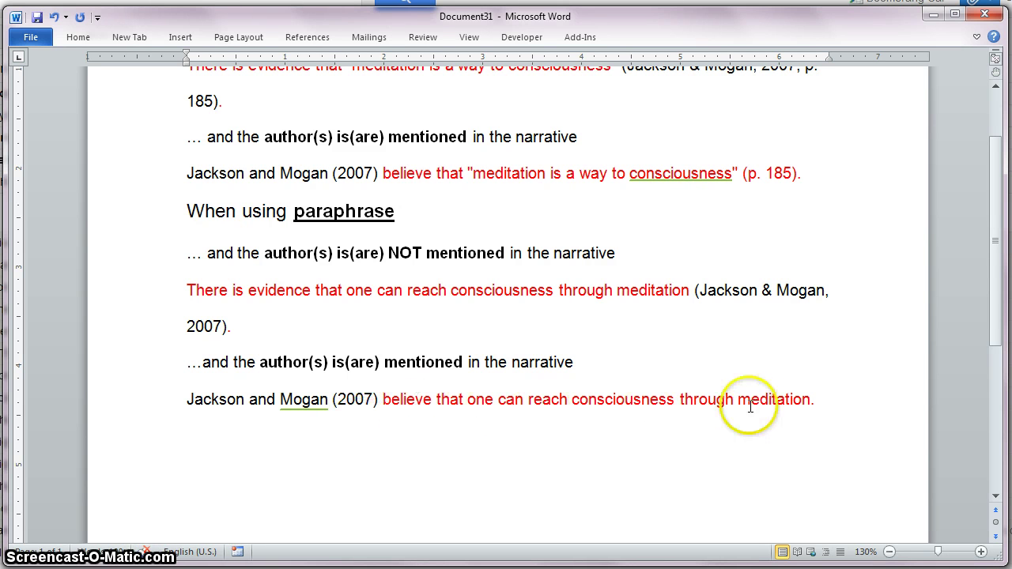
left_click(278, 399)
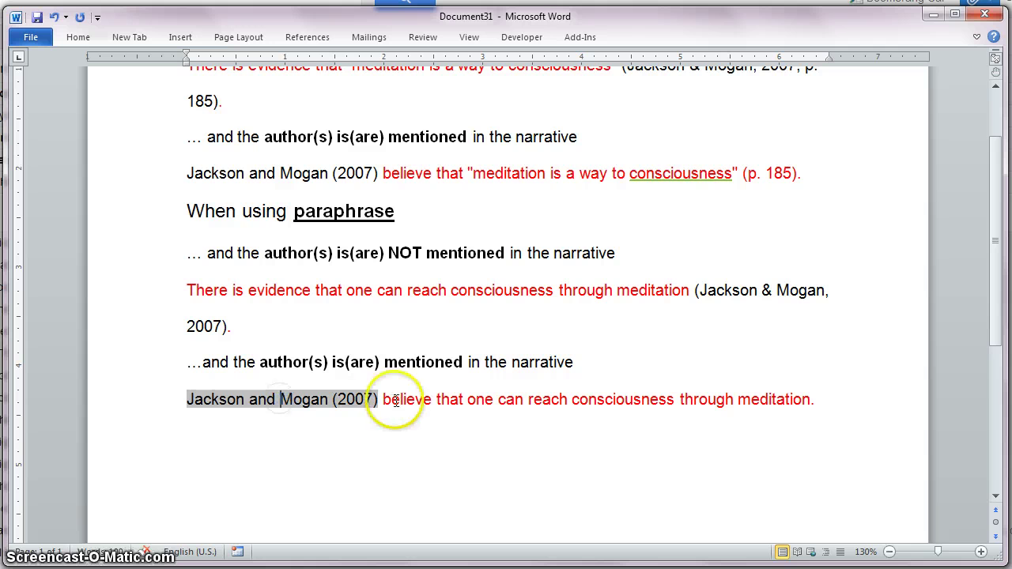
left_click_drag(392, 401, 402, 401)
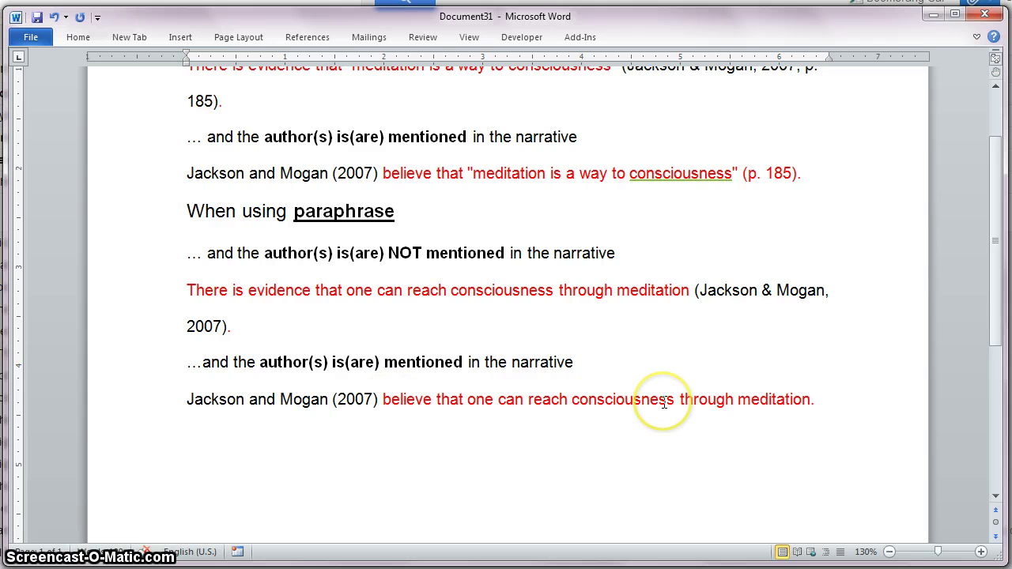